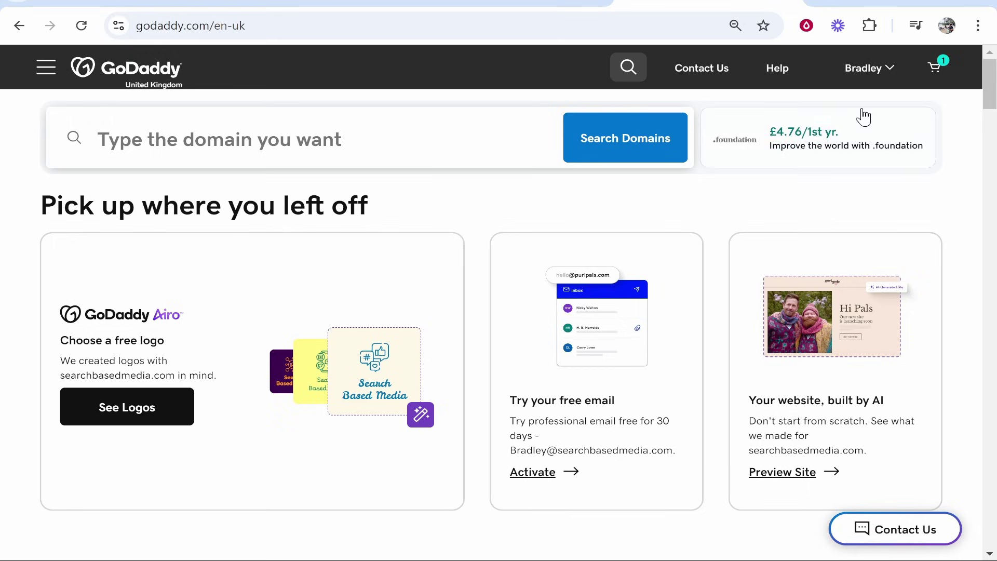
# Open My Products from the account menu and close the renewal notifications panel.
pyautogui.click(862, 79)
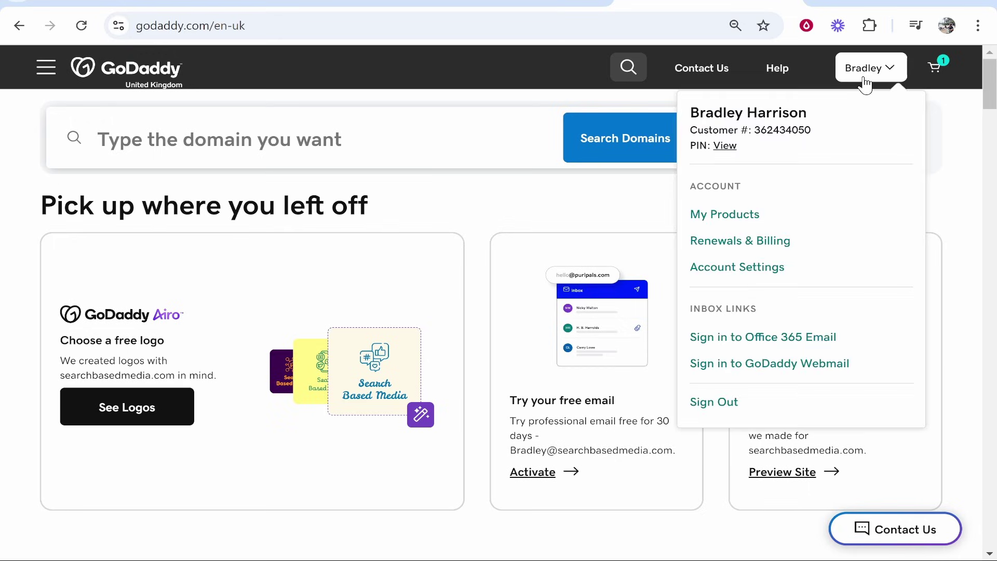
pyautogui.click(742, 218)
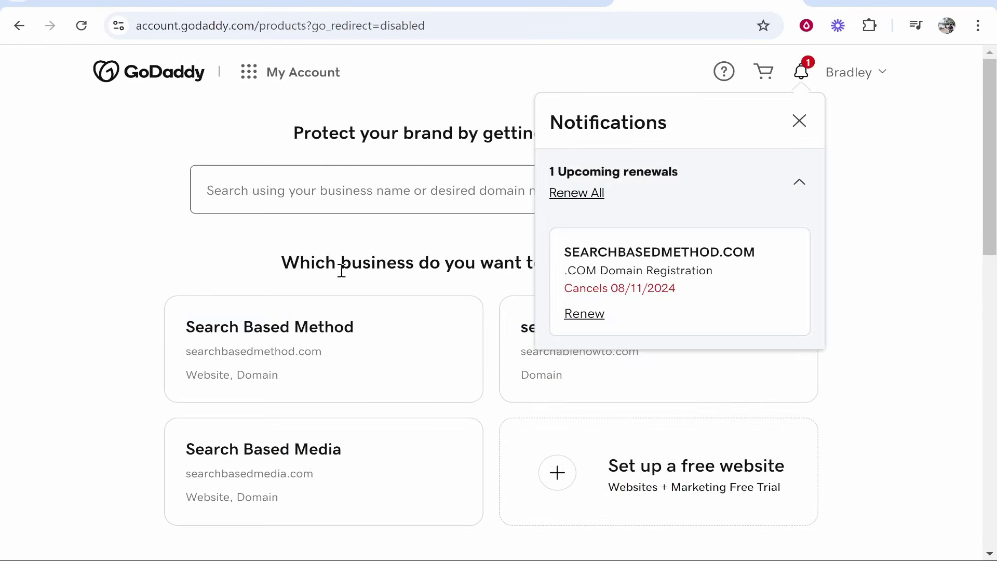
pyautogui.click(806, 125)
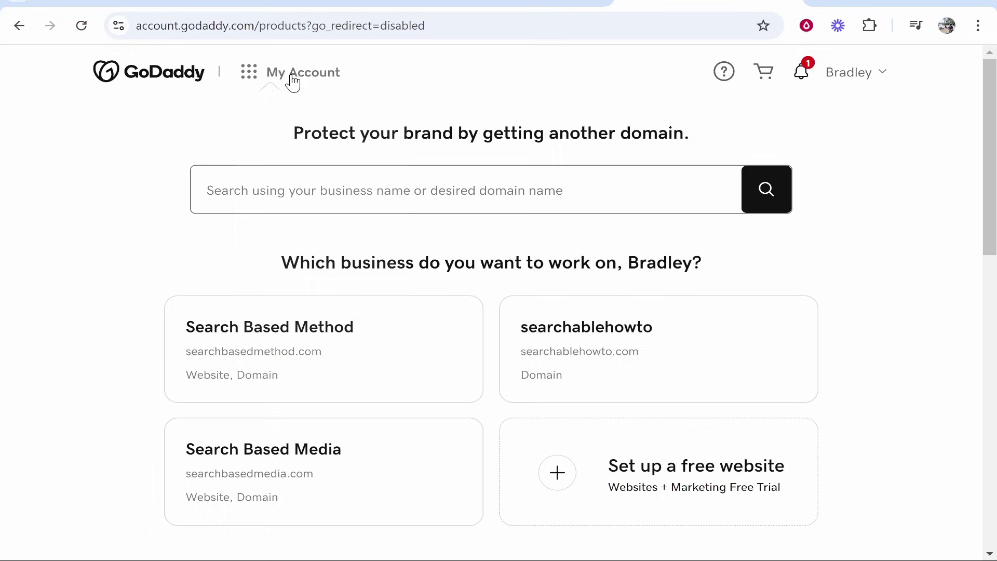
# Open searchbasedmethod.com from the domain portfolio and browse its Products tab for email.
pyautogui.click(289, 78)
pyautogui.click(280, 236)
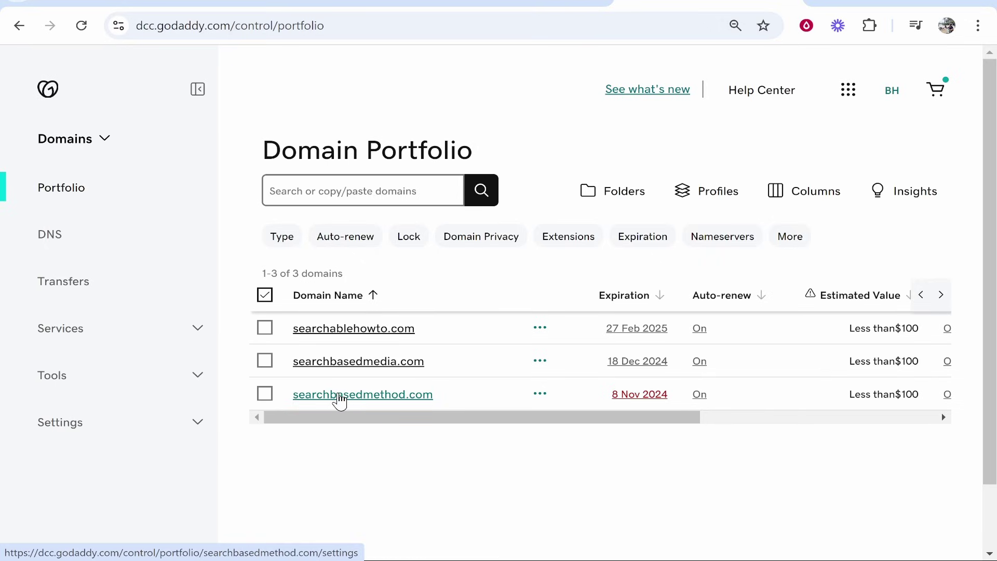
pyautogui.click(340, 396)
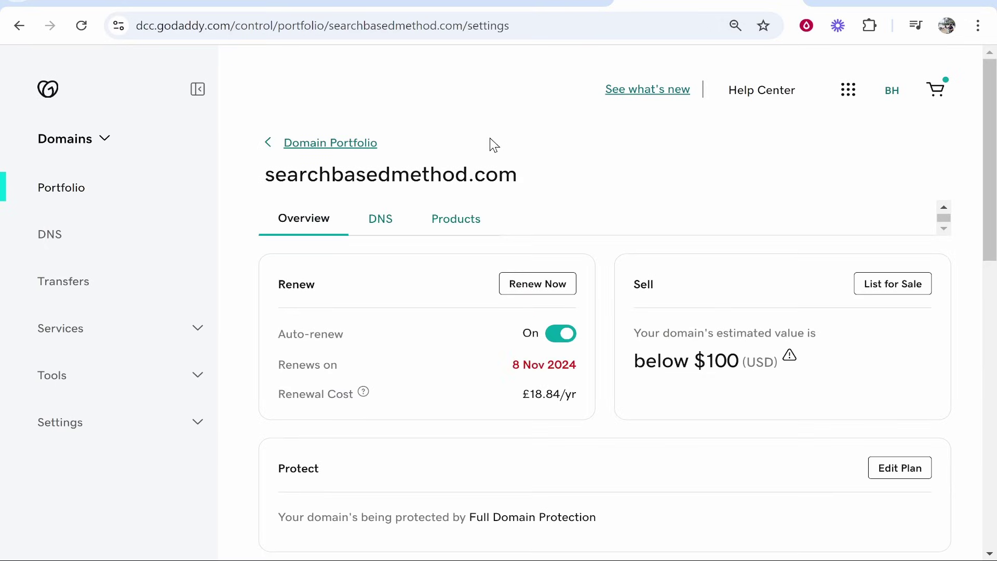
pyautogui.click(465, 229)
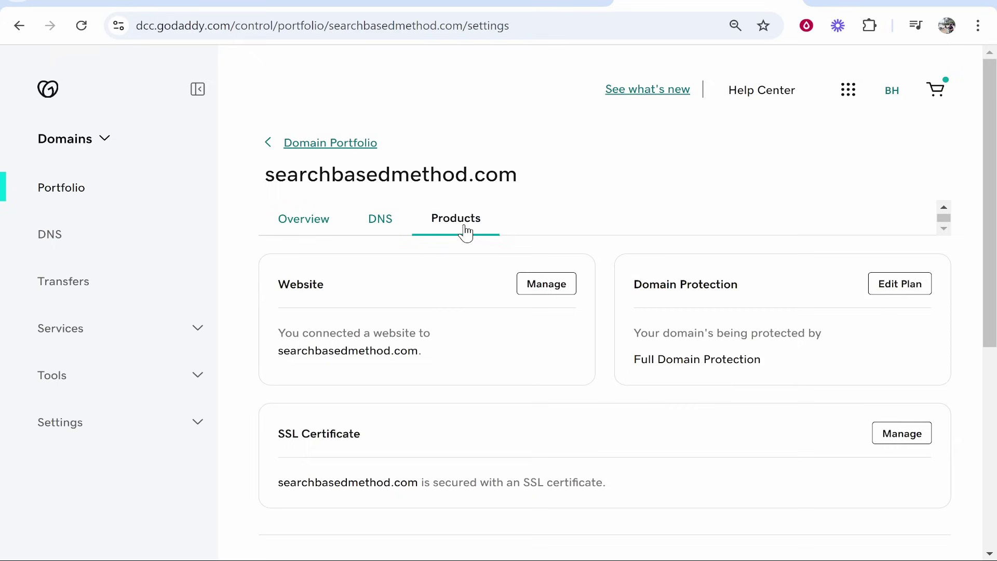
pyautogui.scroll(-6, 627, 155)
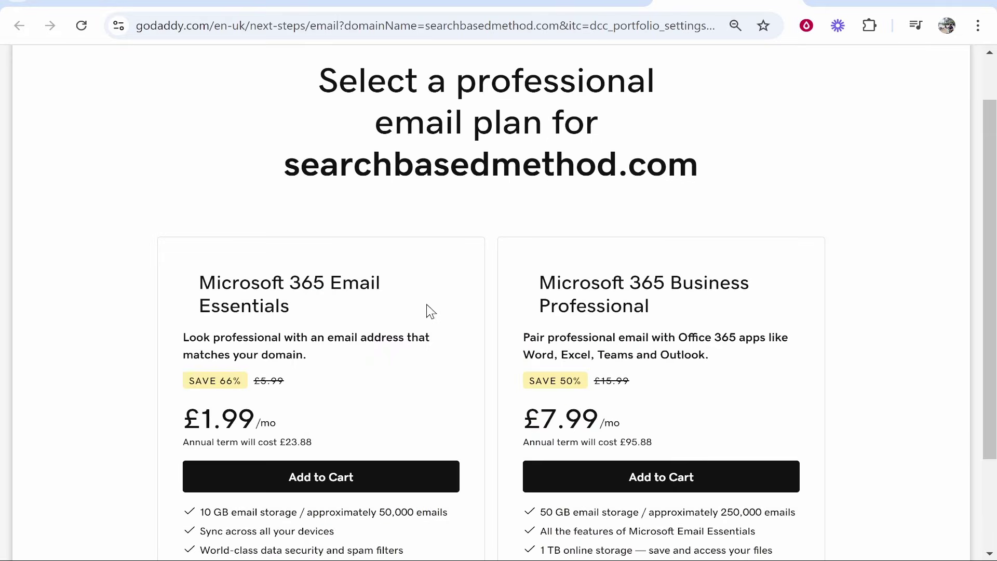
pyautogui.scroll(-1, 426, 289)
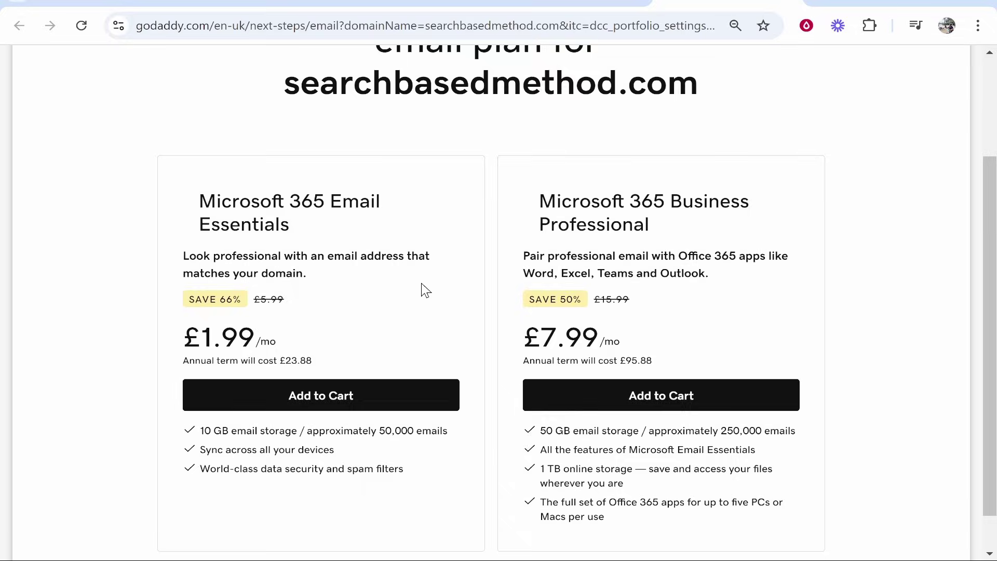
pyautogui.scroll(-1, 425, 290)
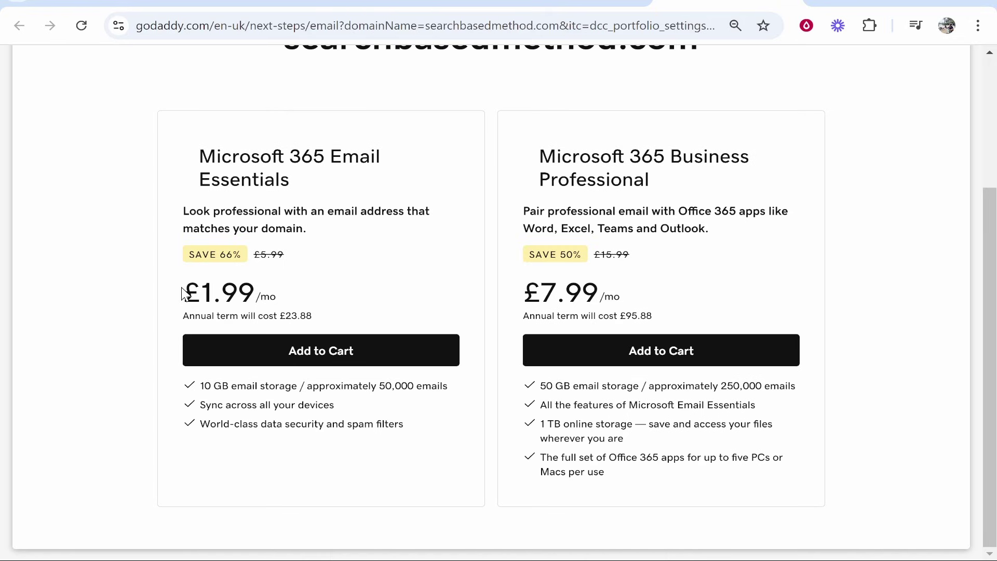
pyautogui.moveTo(183, 290); pyautogui.dragTo(269, 292)
pyautogui.click(290, 294)
pyautogui.tripleClick(574, 292)
pyautogui.click(678, 314)
pyautogui.moveTo(184, 211); pyautogui.dragTo(301, 229)
pyautogui.click(302, 198)
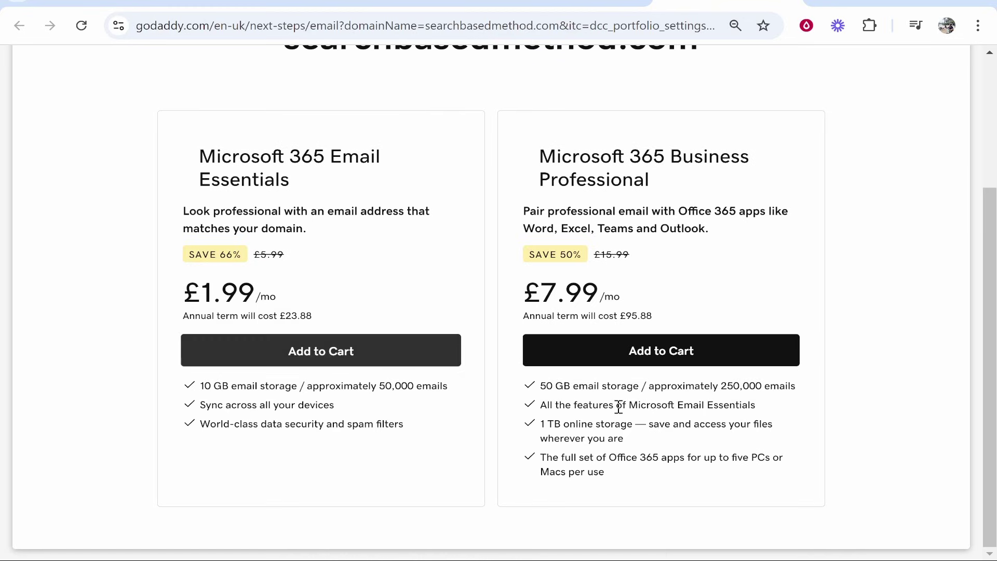
pyautogui.moveTo(552, 385); pyautogui.dragTo(605, 385)
pyautogui.click(586, 384)
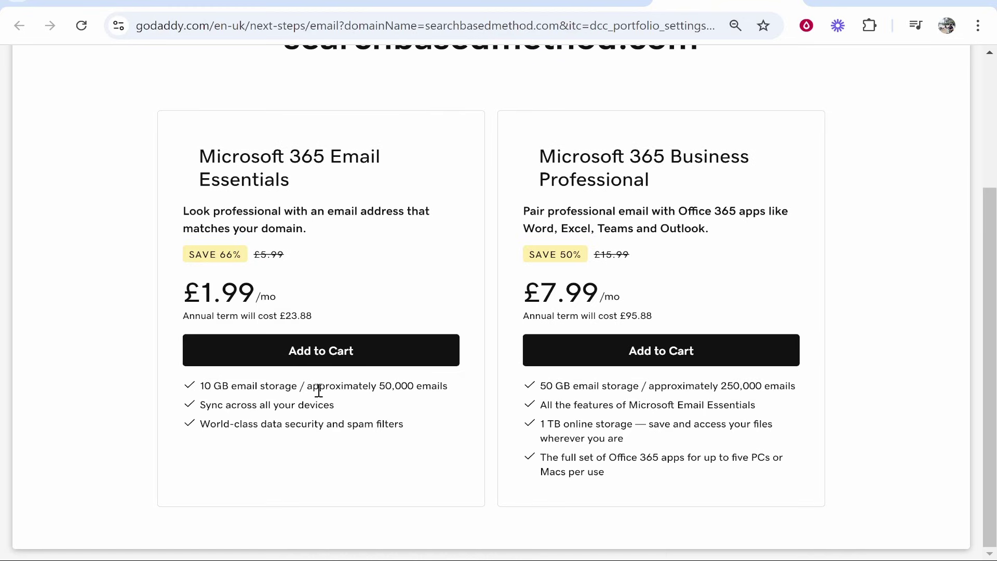
pyautogui.moveTo(257, 294); pyautogui.dragTo(194, 292)
pyautogui.click(193, 292)
pyautogui.moveTo(323, 148); pyautogui.dragTo(203, 149)
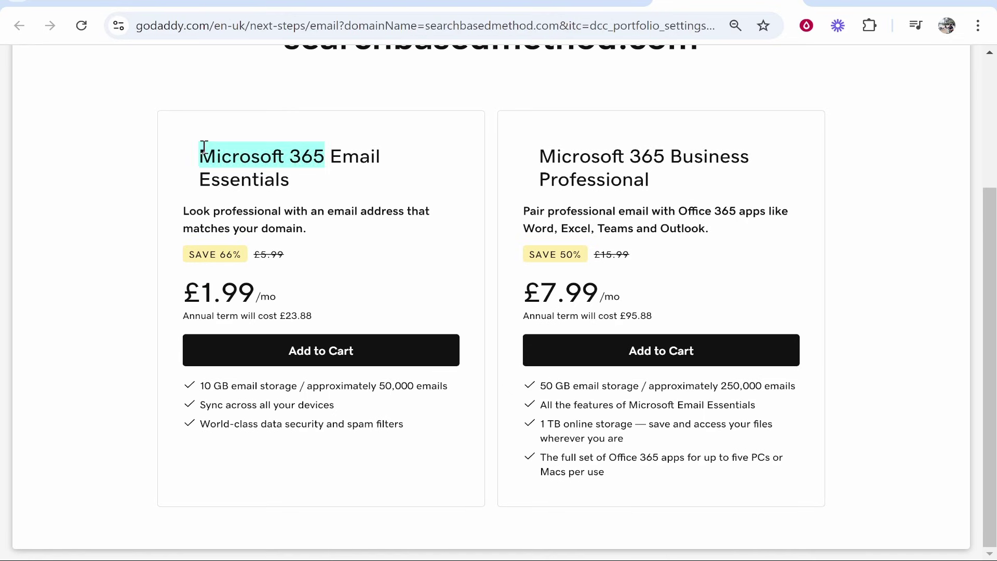
pyautogui.click(204, 149)
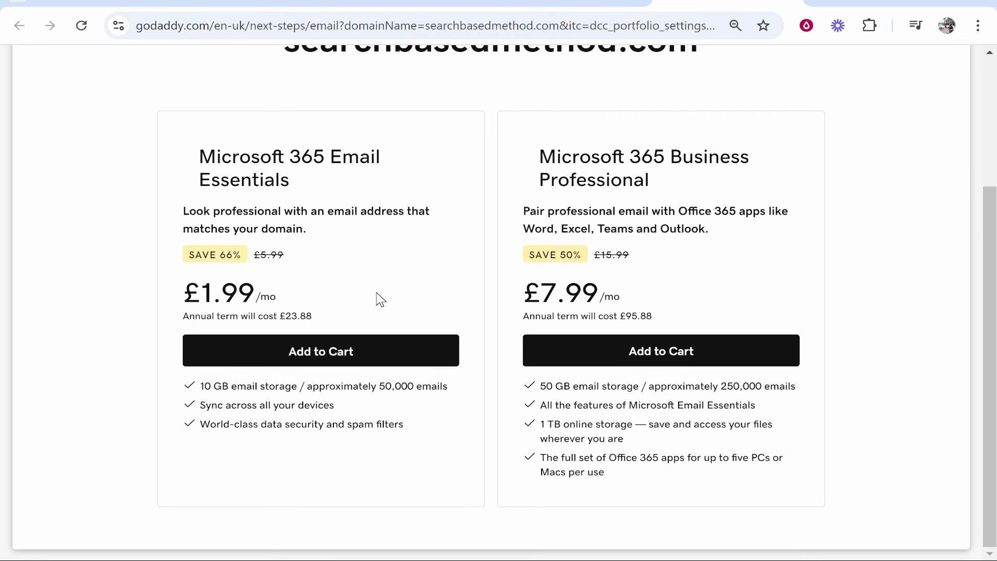
pyautogui.moveTo(228, 148); pyautogui.dragTo(198, 151)
pyautogui.click(298, 149)
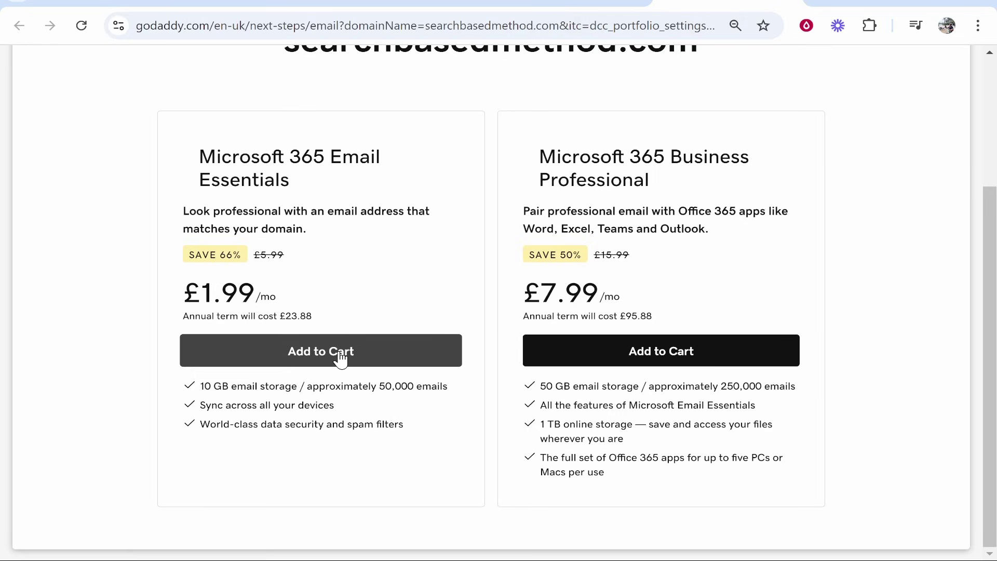
# Buy Microsoft 365 Email Essentials on a 1 Month term instead of 12 Months (£8.39 total).
pyautogui.click(340, 358)
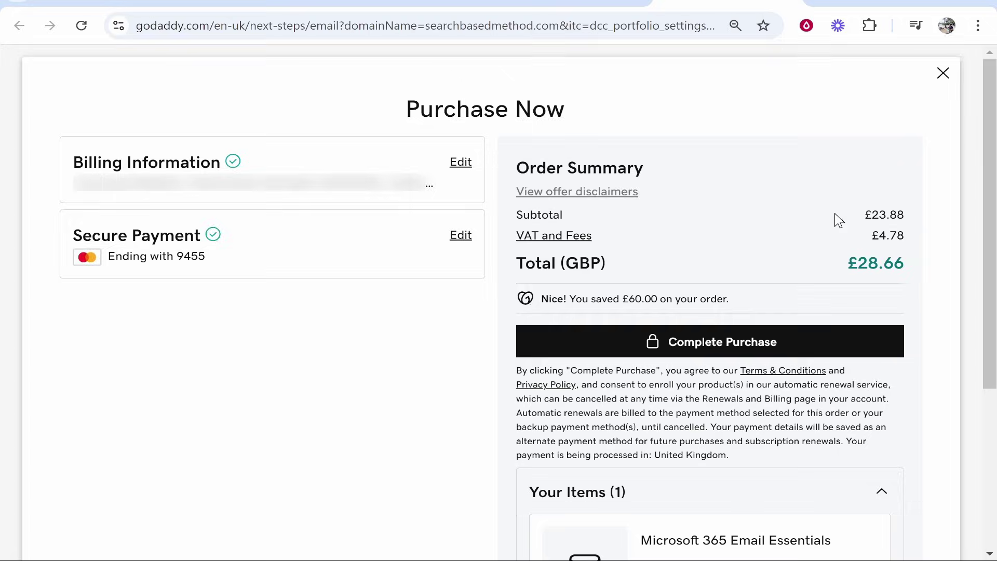
pyautogui.scroll(-3, 841, 213)
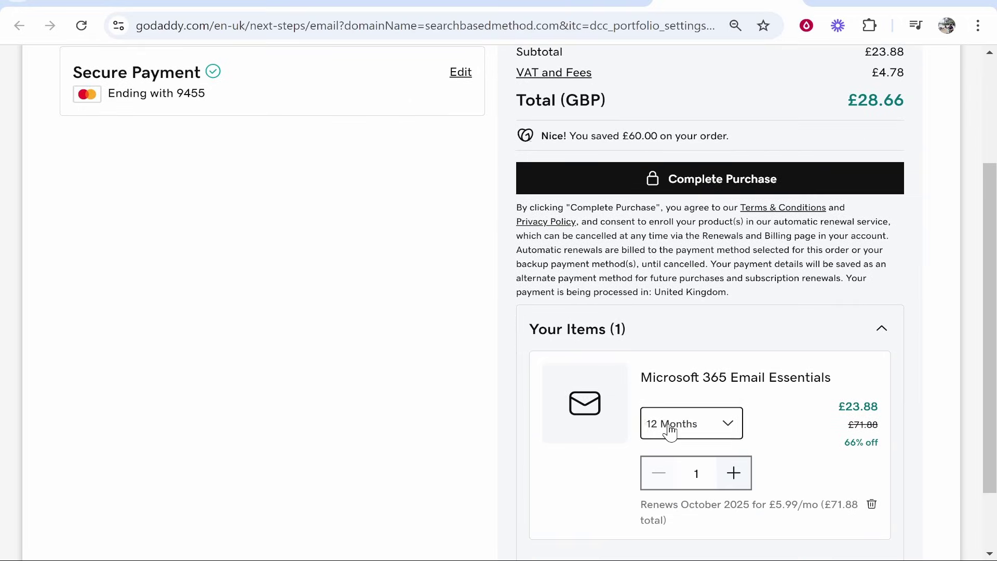
pyautogui.click(670, 432)
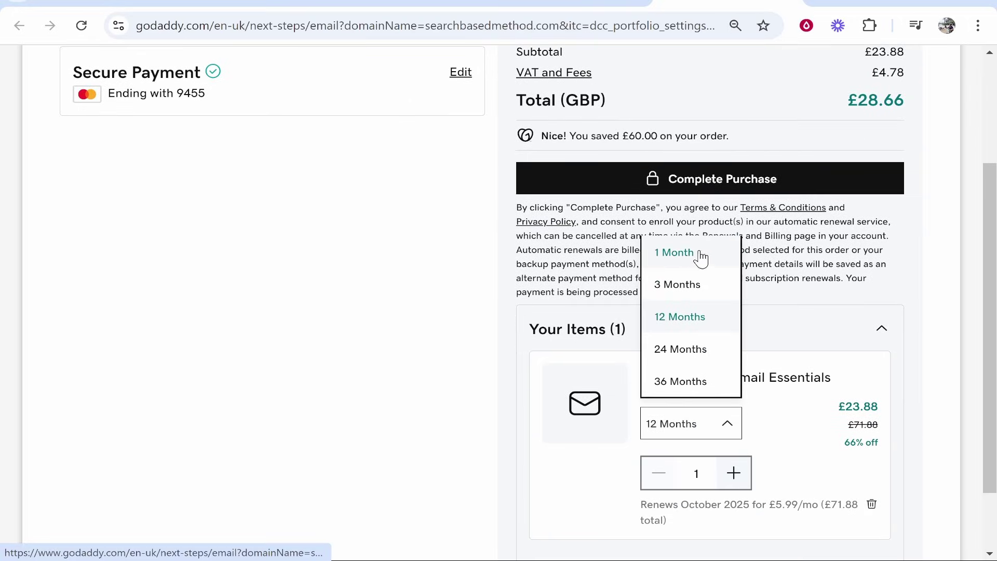
pyautogui.click(700, 257)
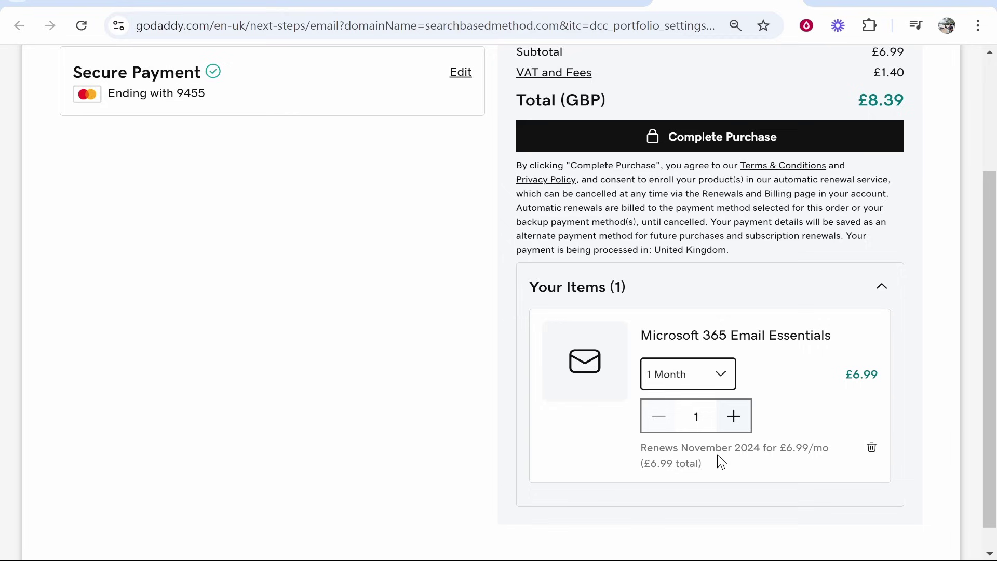
pyautogui.scroll(3, 696, 447)
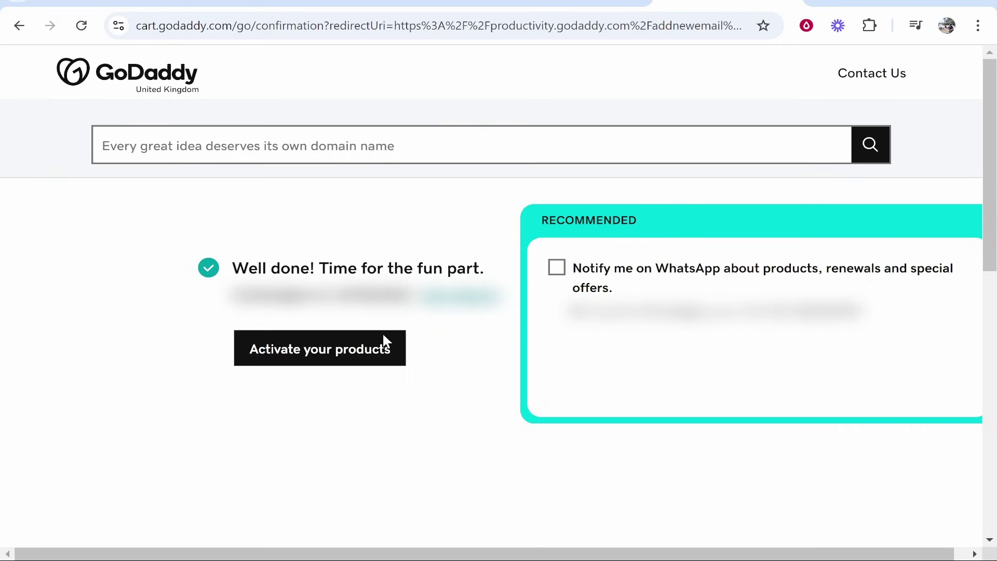
# Activate the Email Essentials product on searchbasedmethod.com and continue to the mailbox form.
pyautogui.click(353, 353)
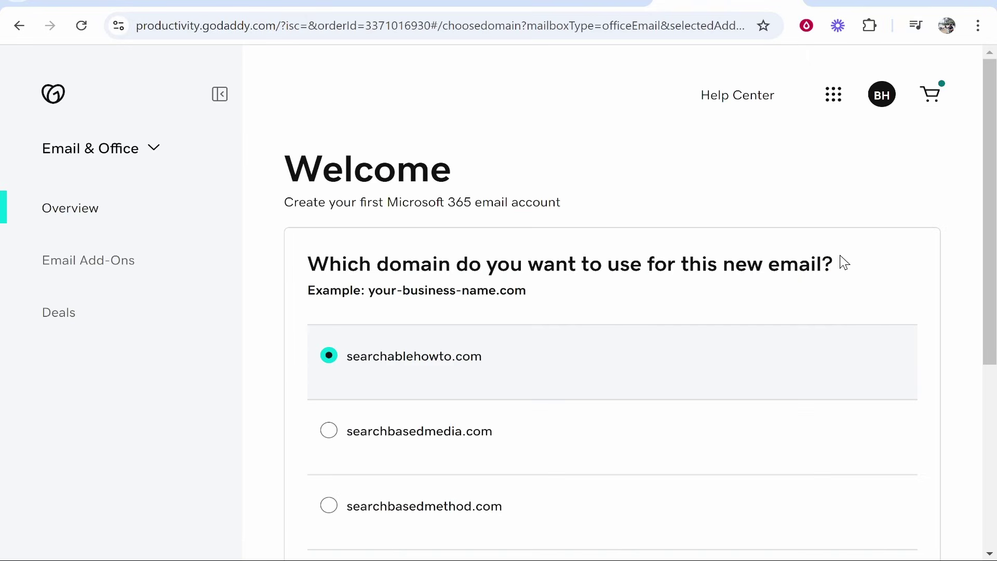
pyautogui.scroll(-2, 779, 280)
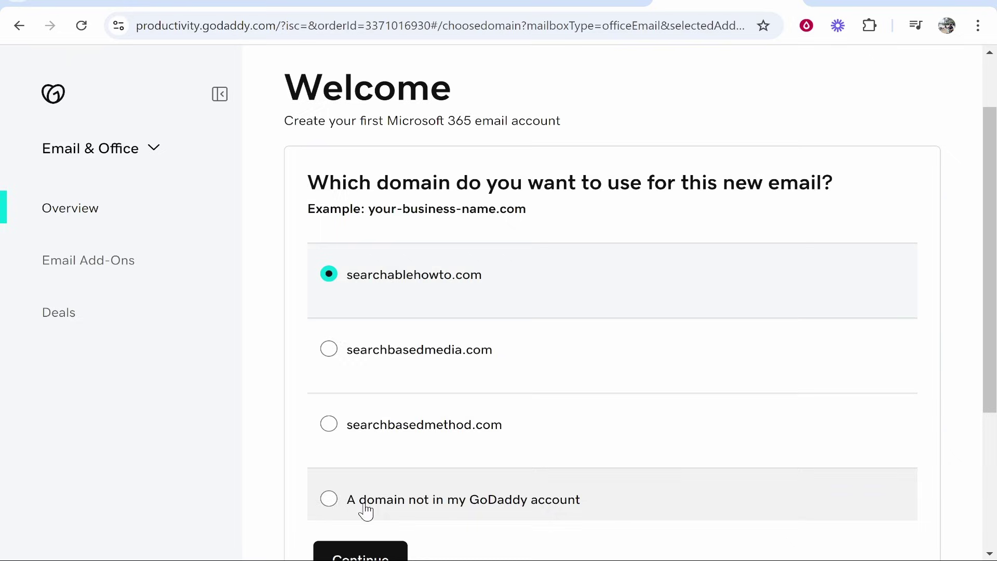
pyautogui.click(332, 427)
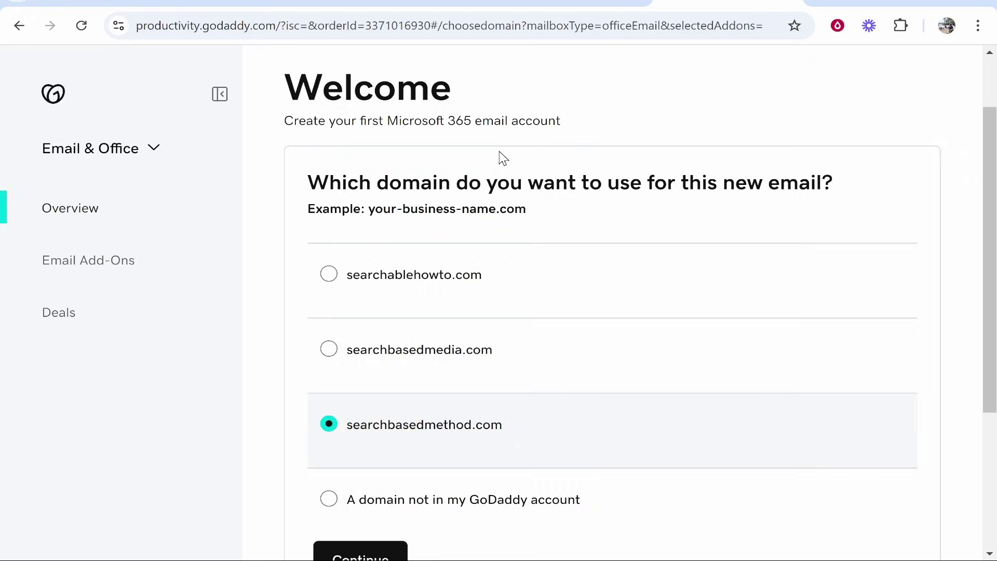
pyautogui.scroll(-3, 456, 145)
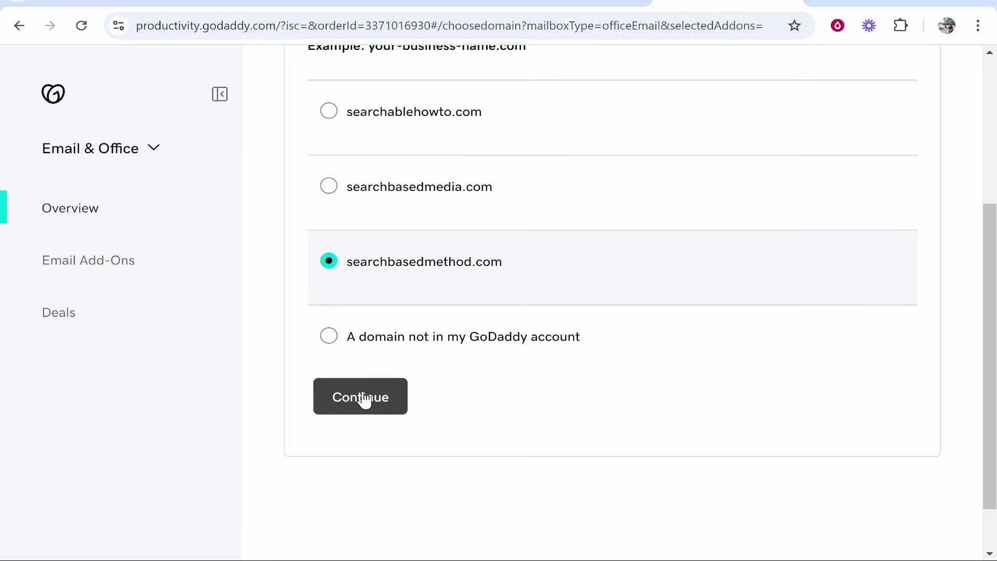
pyautogui.click(361, 399)
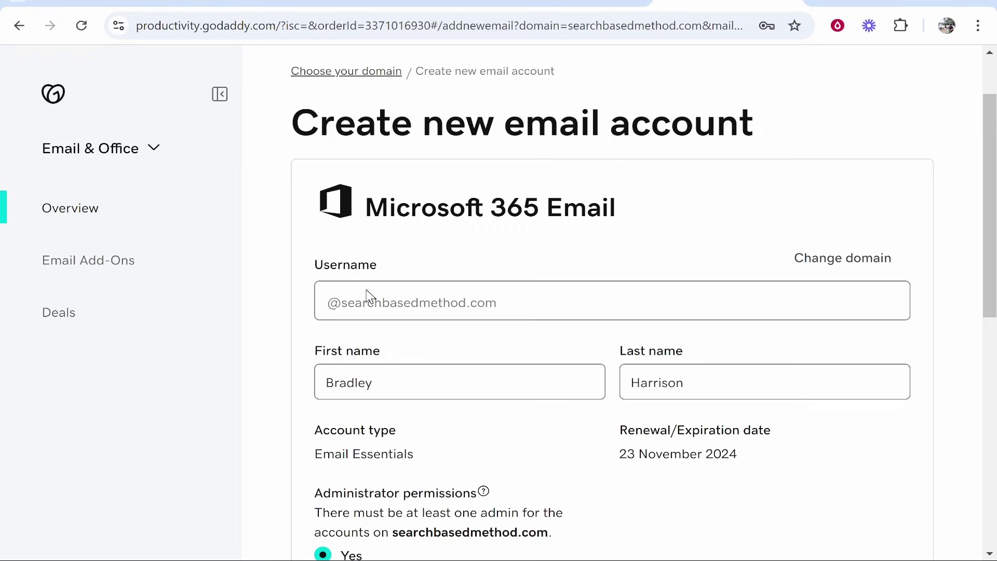
# Replace the mistaken username with the intended mailbox name and paste the account password.
pyautogui.write('asdasd')
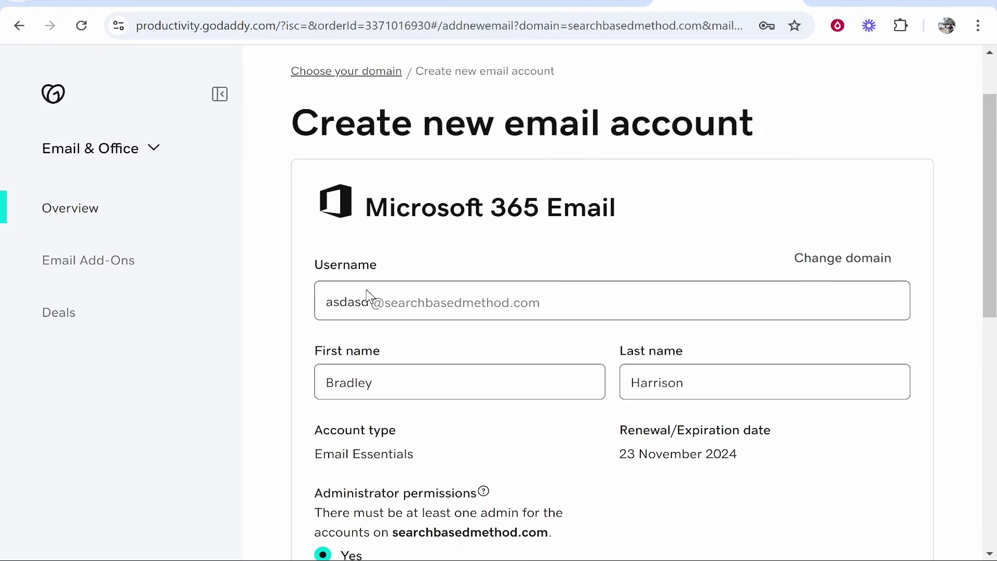
pyautogui.hotkey('ctrl', 'a')
pyautogui.press('BackSpace')
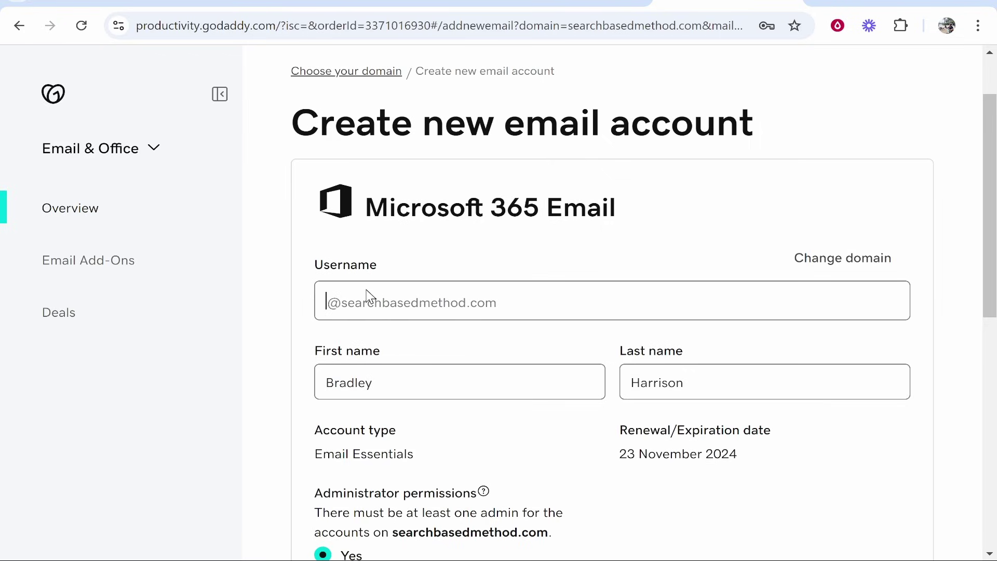
pyautogui.write('bradley')
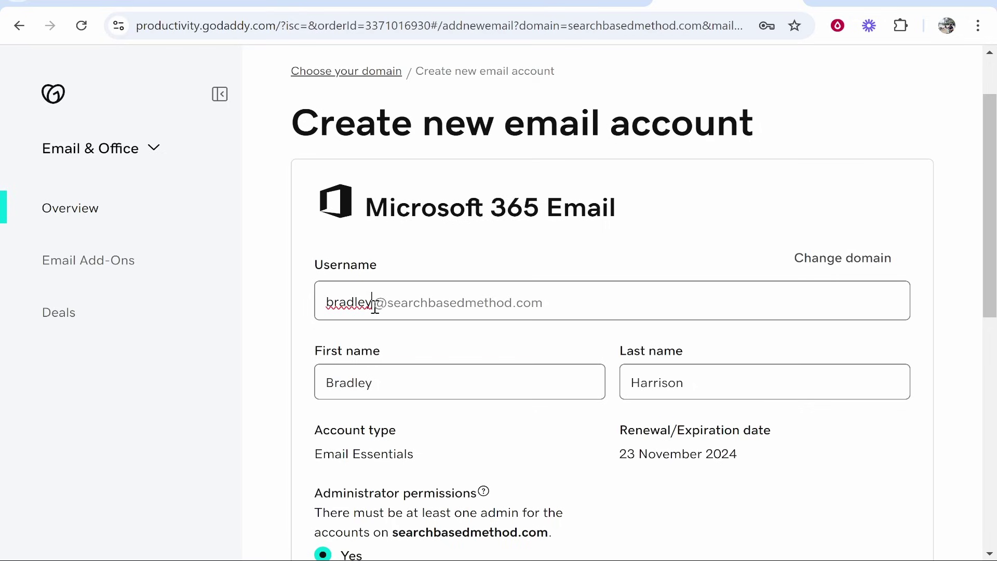
pyautogui.scroll(-1, 417, 296)
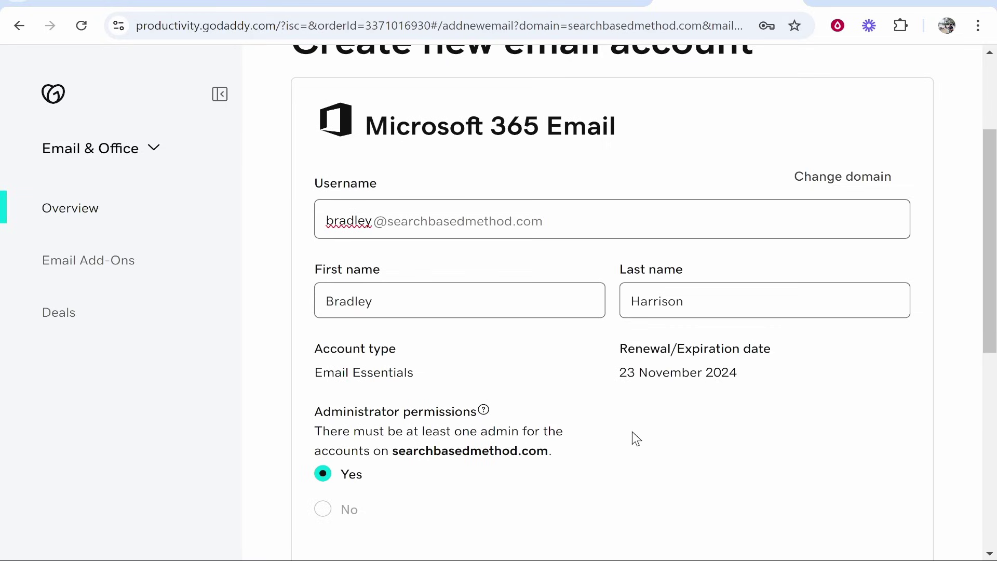
pyautogui.scroll(-4, 541, 358)
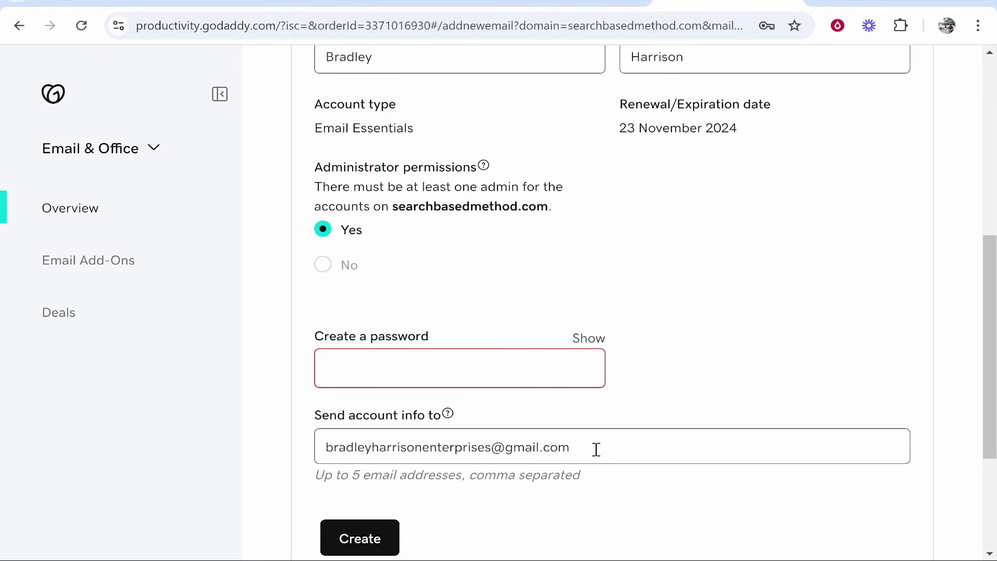
pyautogui.hotkey('ctrl', 'v')
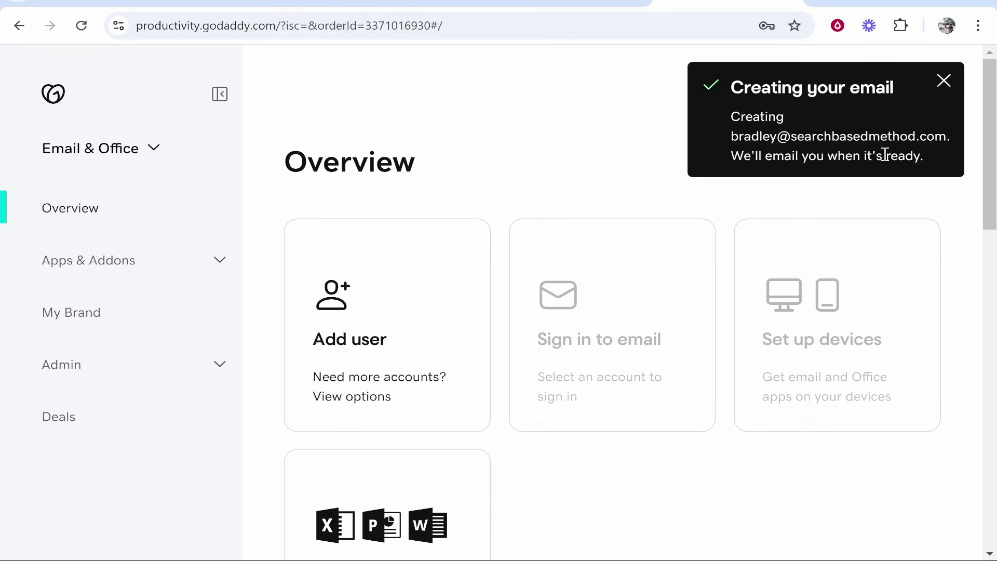
# Dismiss the creation notice and reload the Overview to see the Users domain-verification warning.
pyautogui.click(943, 81)
pyautogui.moveTo(284, 163); pyautogui.dragTo(416, 162)
pyautogui.click(366, 160)
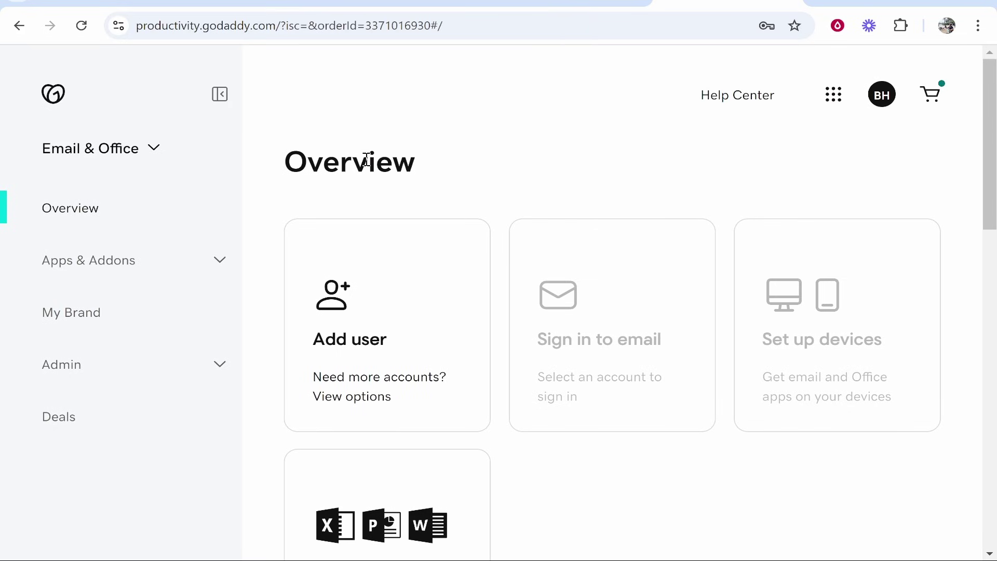
pyautogui.scroll(-8, 480, 197)
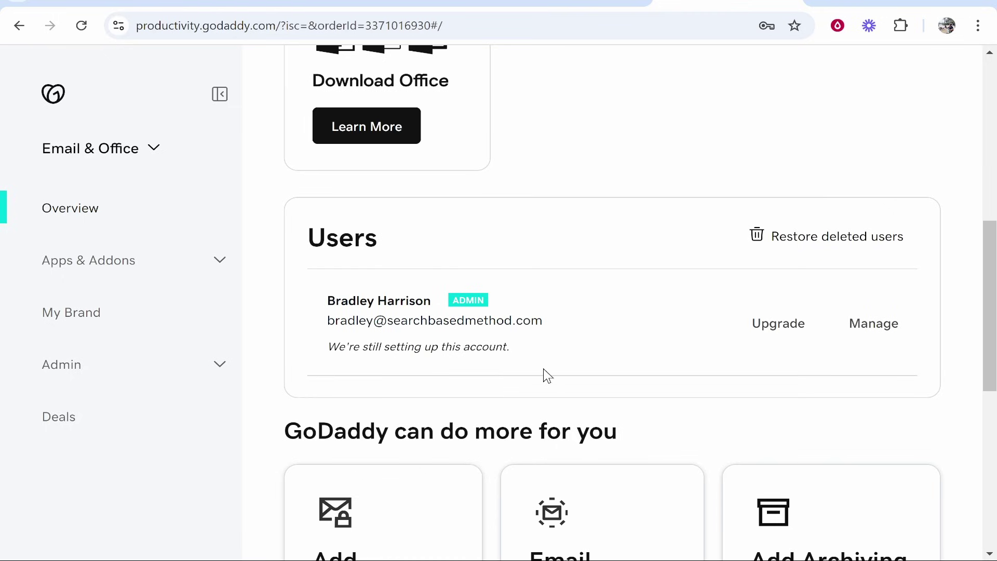
pyautogui.hotkey('alt', 'Left')
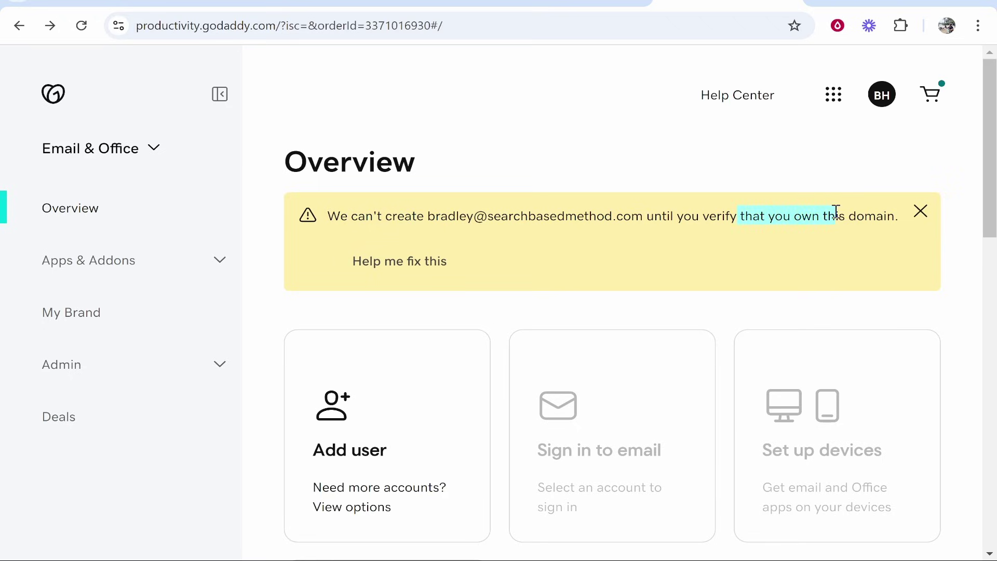
pyautogui.scroll(-8, 771, 220)
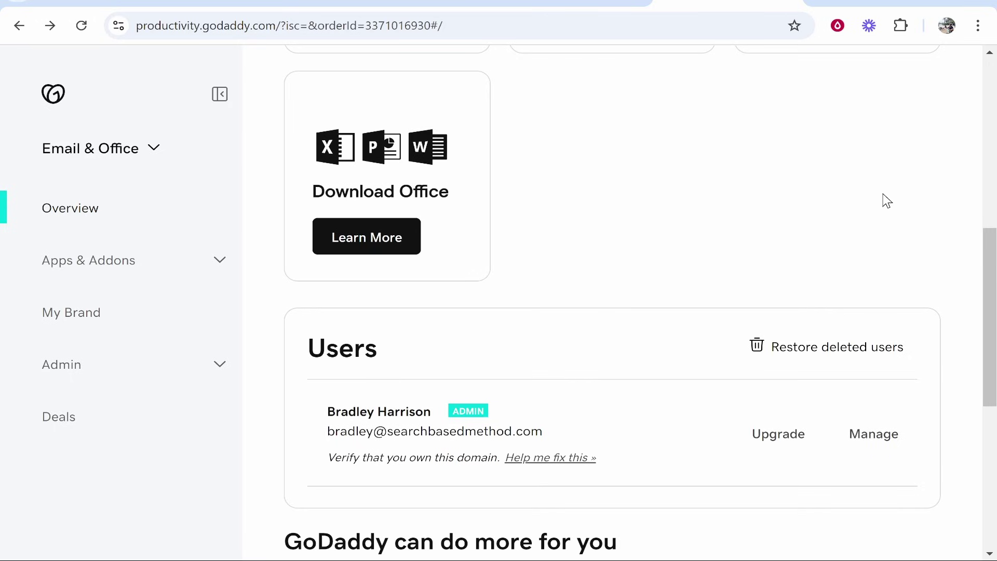
pyautogui.scroll(-2, 674, 200)
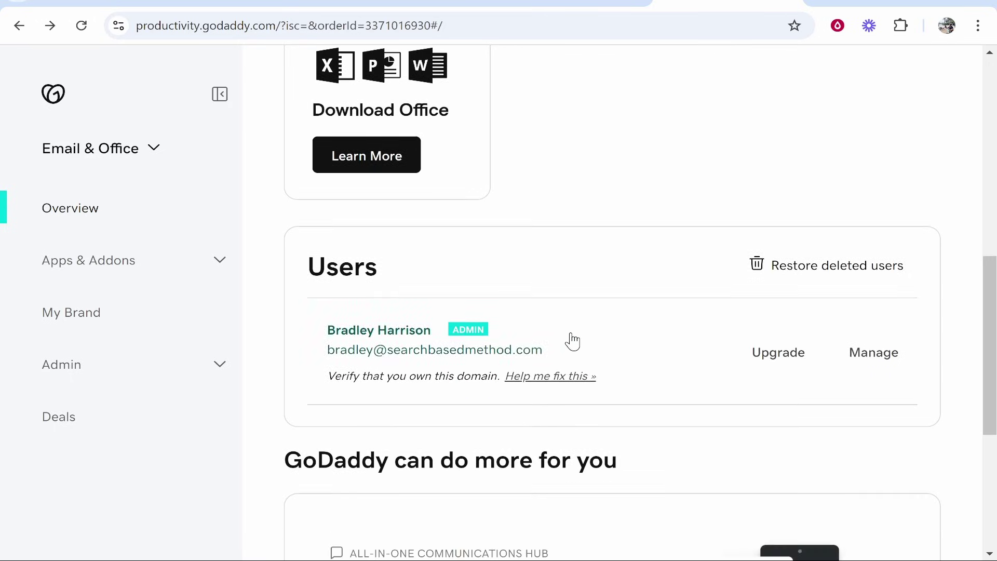
# Open 'Help me fix this', review the TXT, CNAME and MX records, and copy the email CNAME host.
pyautogui.click(543, 384)
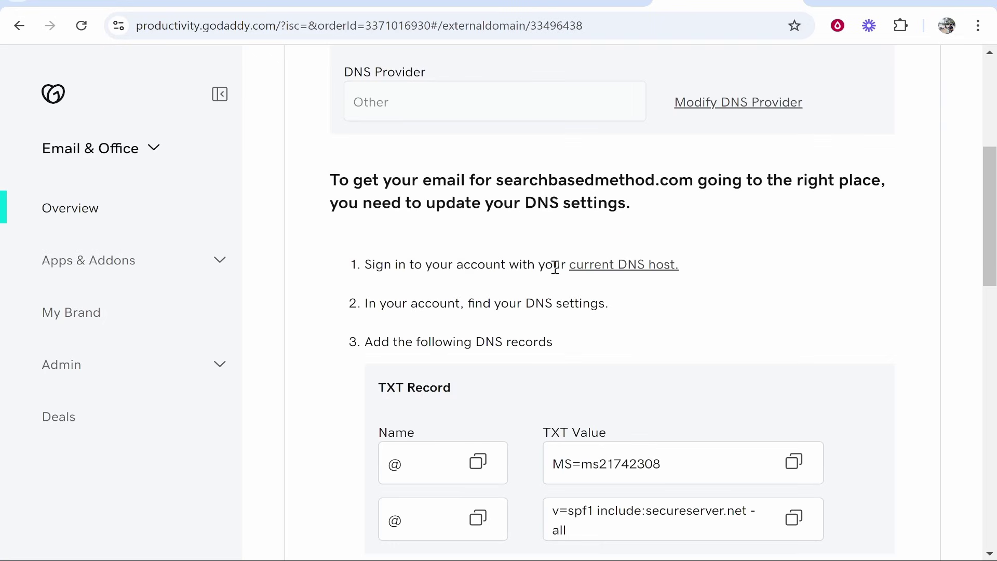
pyautogui.scroll(-2, 376, 368)
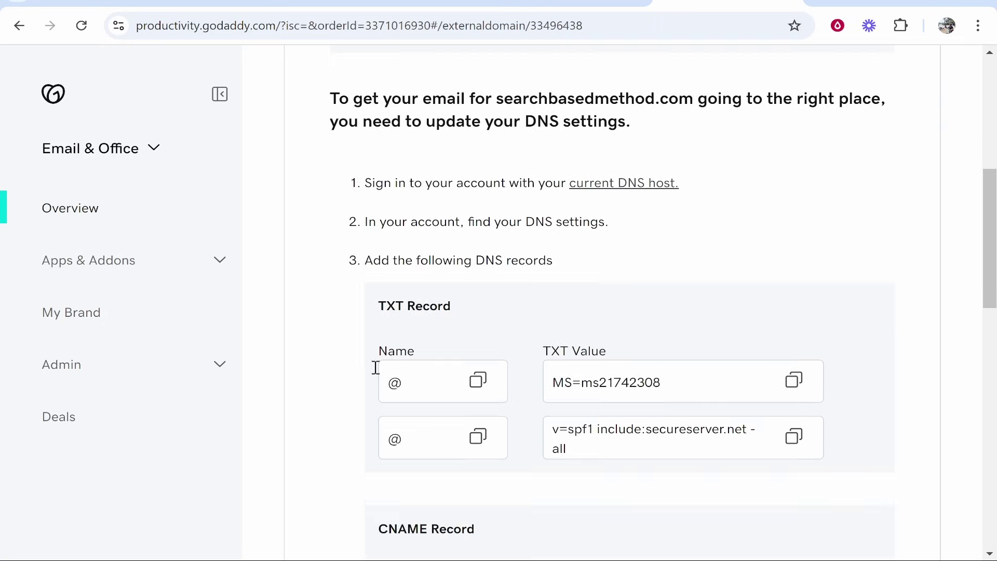
pyautogui.scroll(-2, 454, 302)
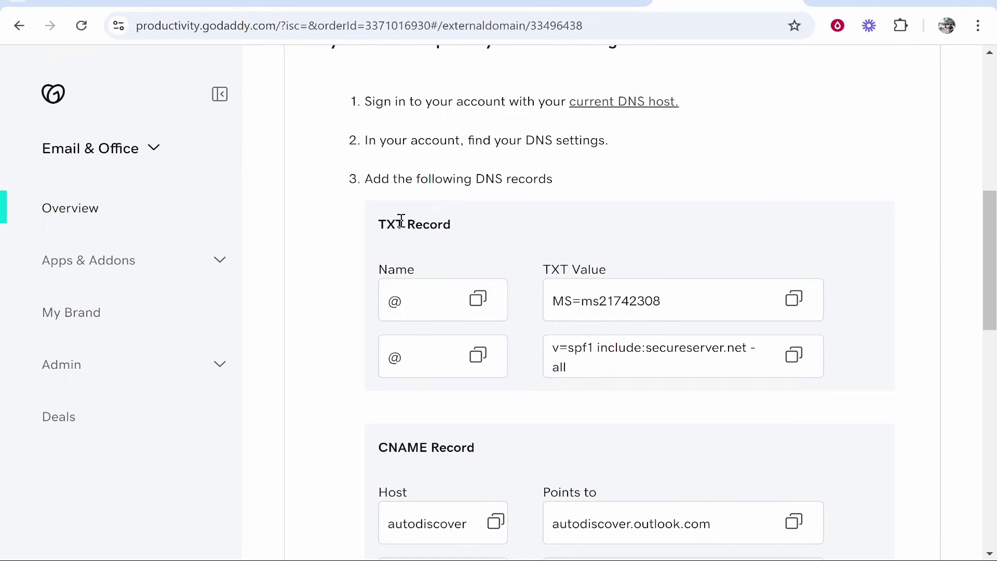
pyautogui.scroll(-8, 450, 338)
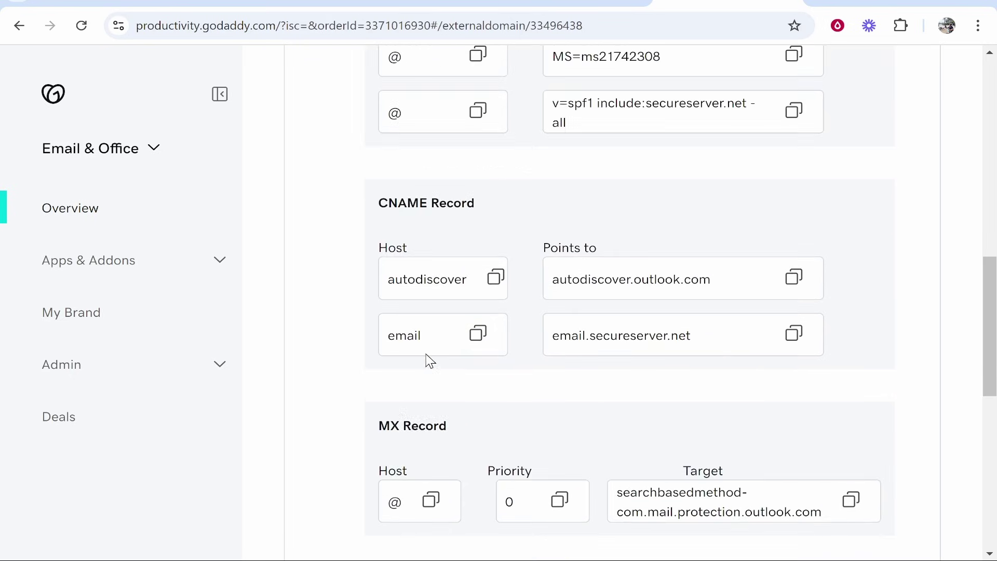
pyautogui.scroll(-2, 438, 341)
pyautogui.scroll(10, 487, 351)
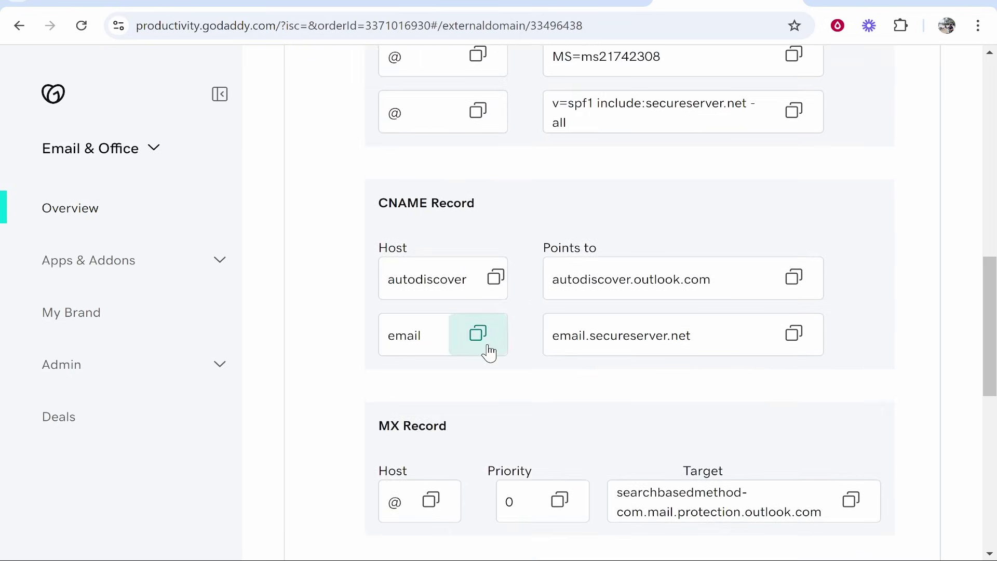
pyautogui.click(488, 352)
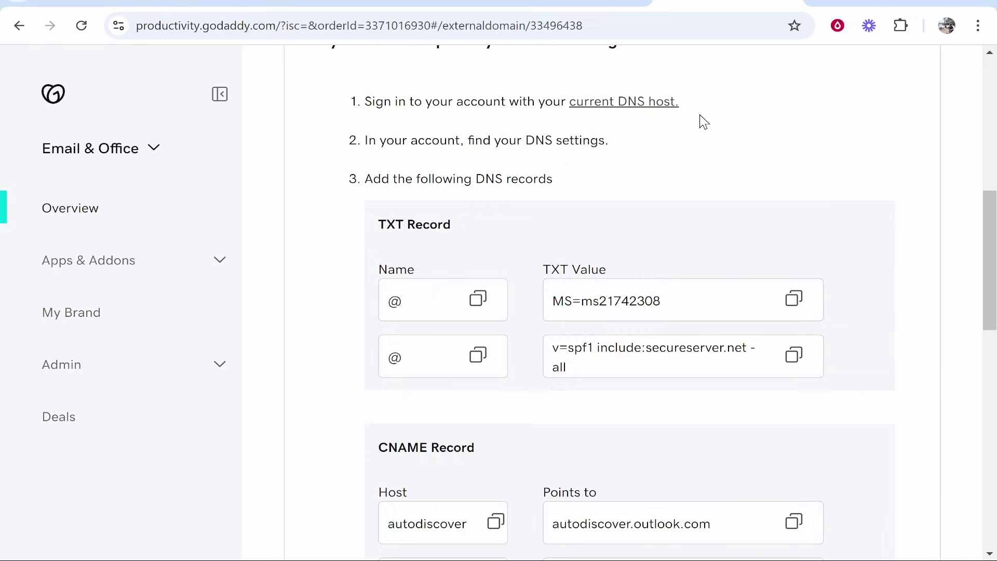
# Reset searchbasedmethod.com's nameservers to the default domaincontrol.com ones, then return to the Email Overview.
pyautogui.click(571, 1)
pyautogui.scroll(6, 540, 159)
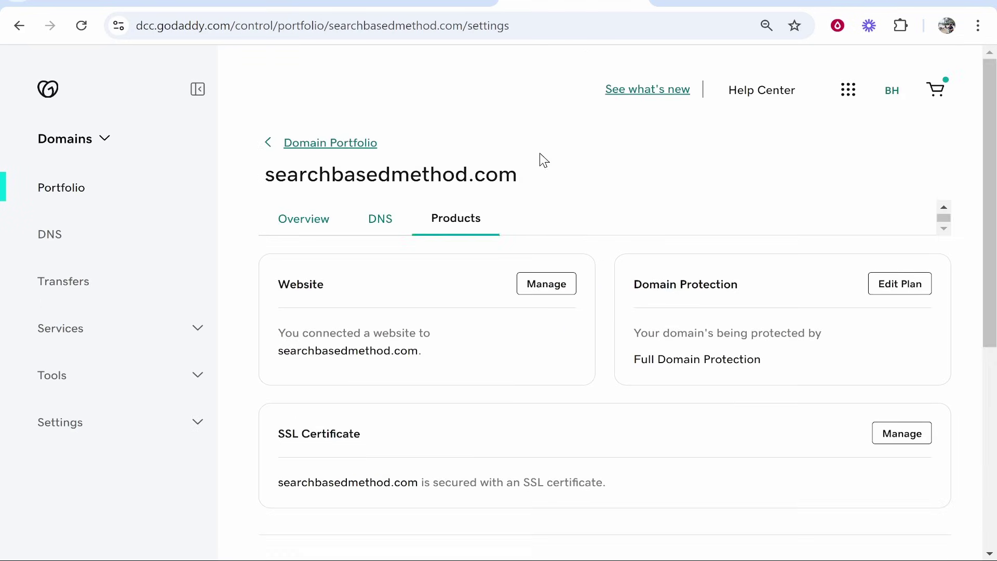
pyautogui.click(380, 227)
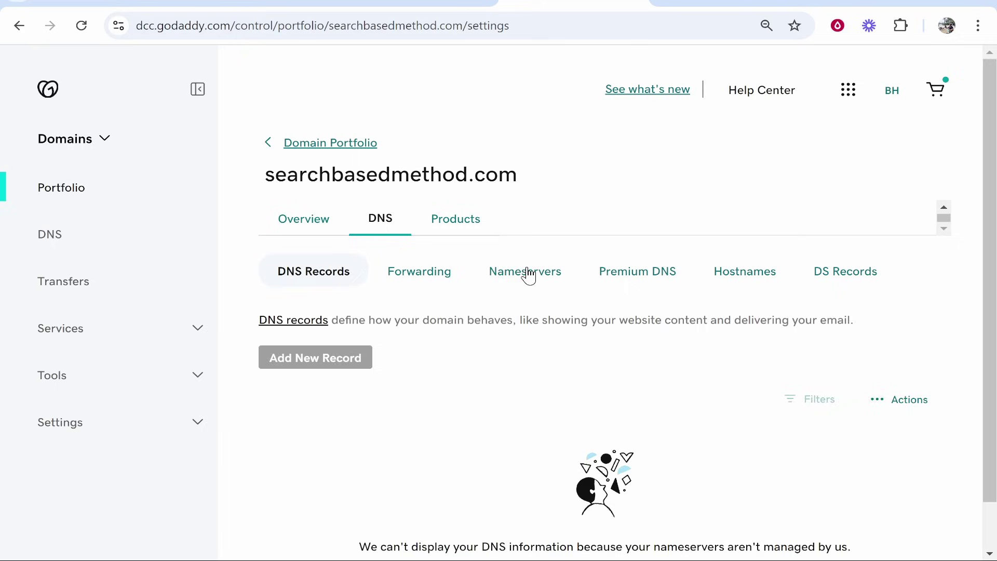
pyautogui.click(528, 274)
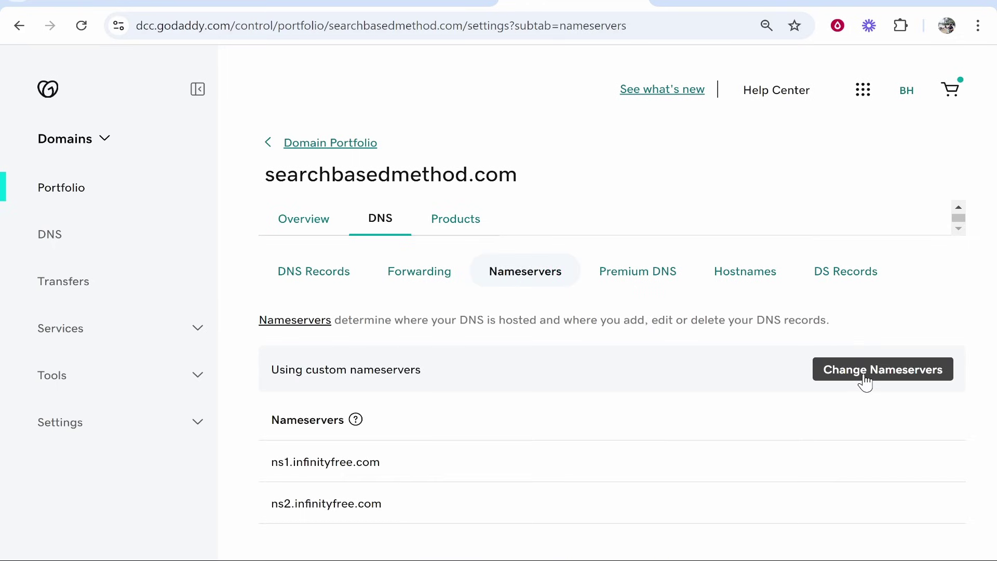
pyautogui.click(885, 374)
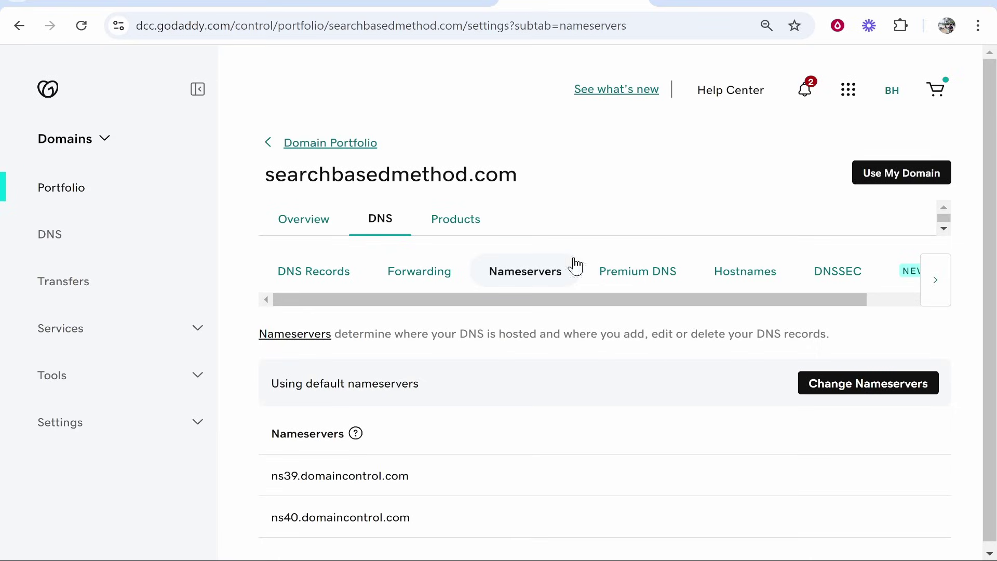
pyautogui.hotkey('ctrl', 'Tab')
pyautogui.click(8, 32)
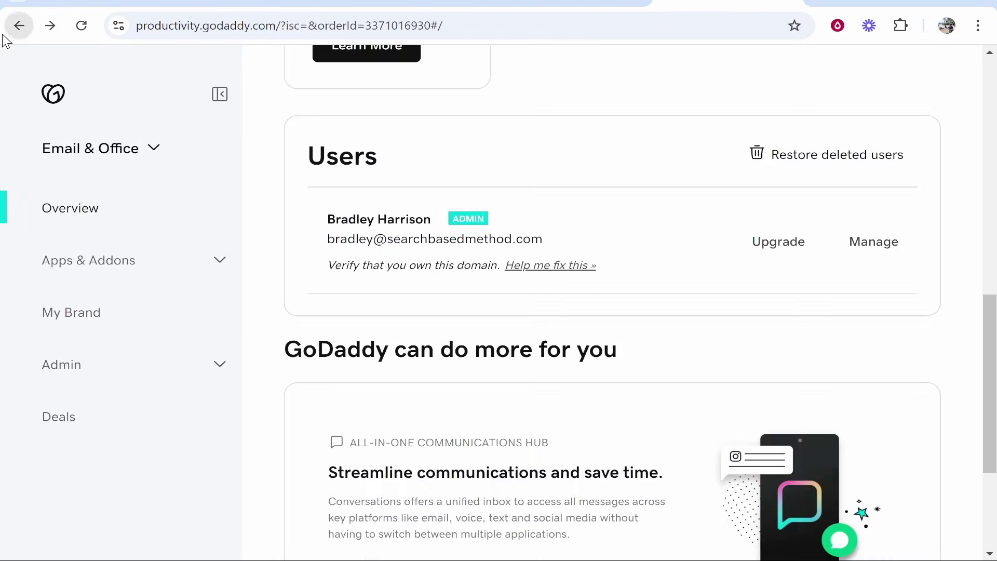
pyautogui.click(81, 26)
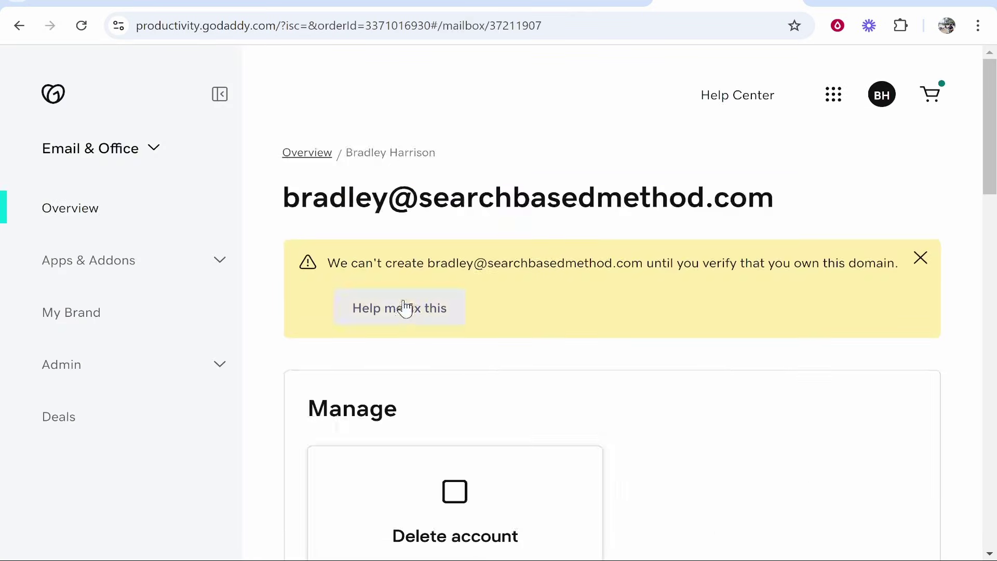
pyautogui.click(402, 306)
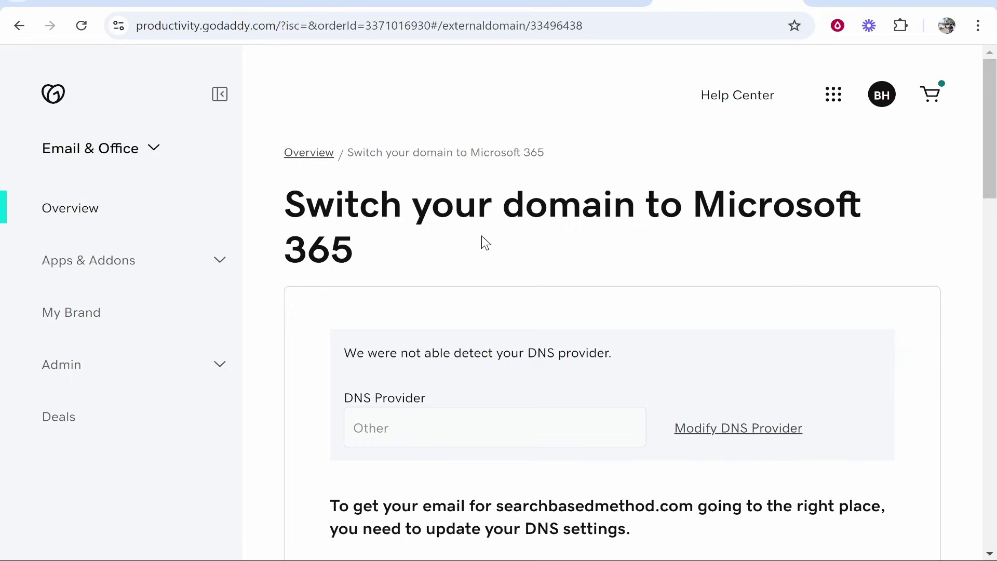
pyautogui.scroll(-6, 581, 252)
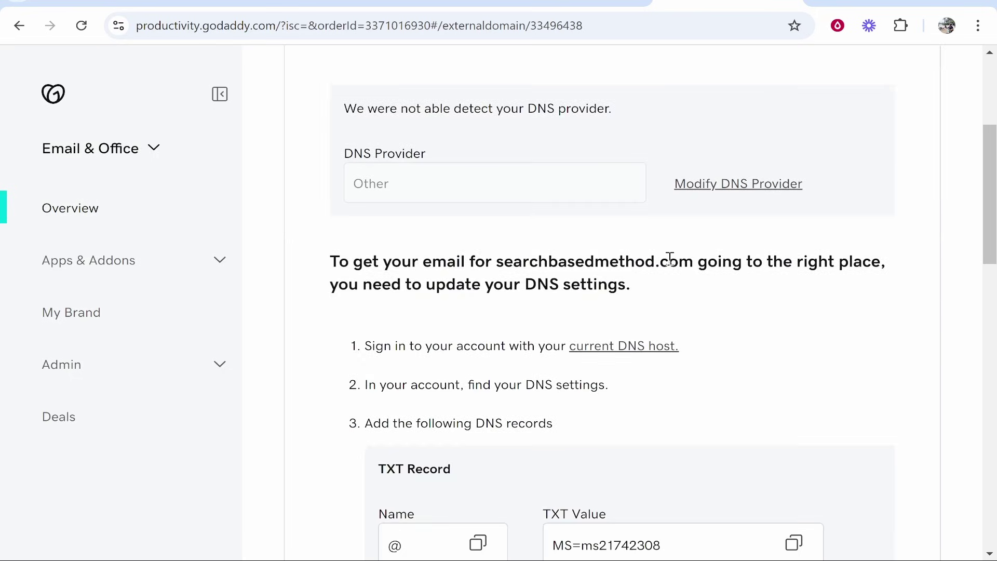
pyautogui.scroll(-3, 474, 227)
pyautogui.moveTo(474, 227); pyautogui.dragTo(380, 222)
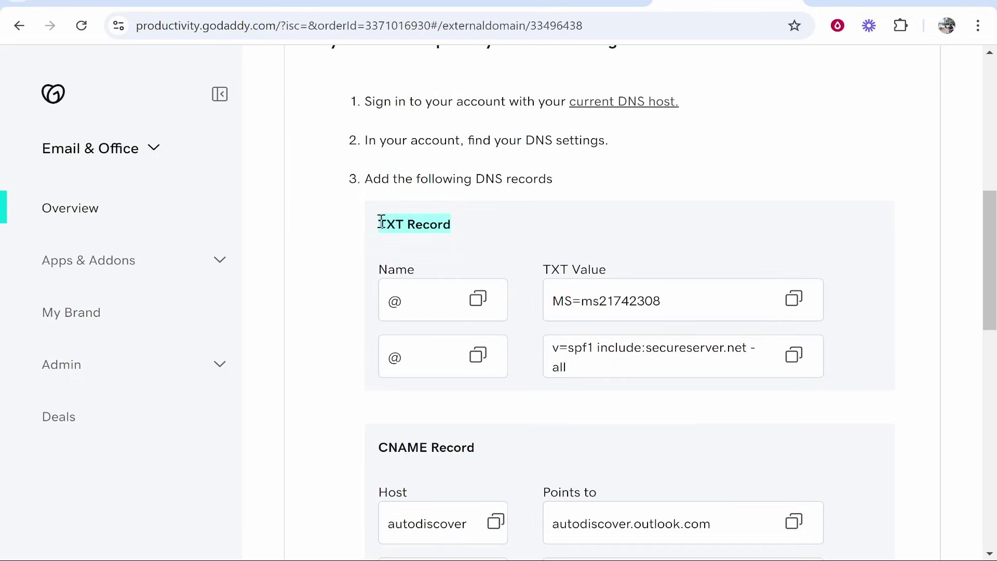
pyautogui.click(381, 223)
pyautogui.scroll(-3, 381, 229)
pyautogui.moveTo(496, 287); pyautogui.dragTo(378, 281)
pyautogui.scroll(-3, 378, 281)
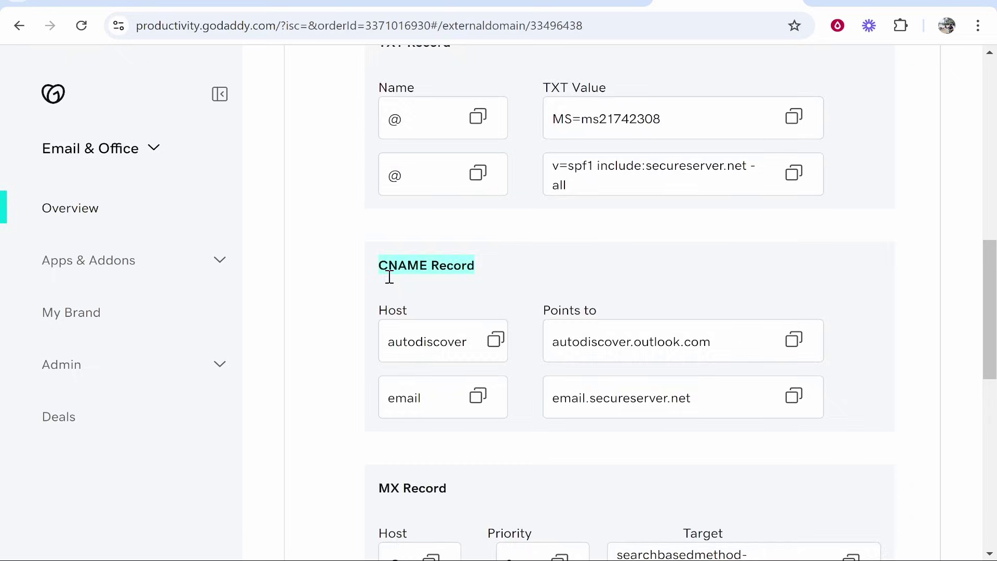
pyautogui.moveTo(447, 344); pyautogui.dragTo(406, 337)
pyautogui.scroll(7, 567, 344)
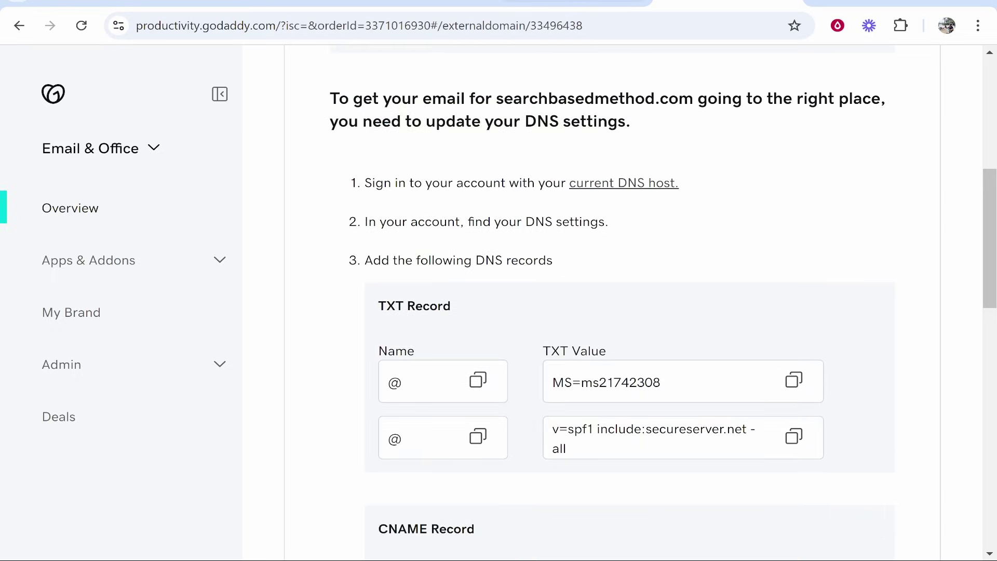
# Start a new TXT record in searchbasedmethod.com's DNS Records.
pyautogui.hotkey('ctrl', 'shift', 'Tab')
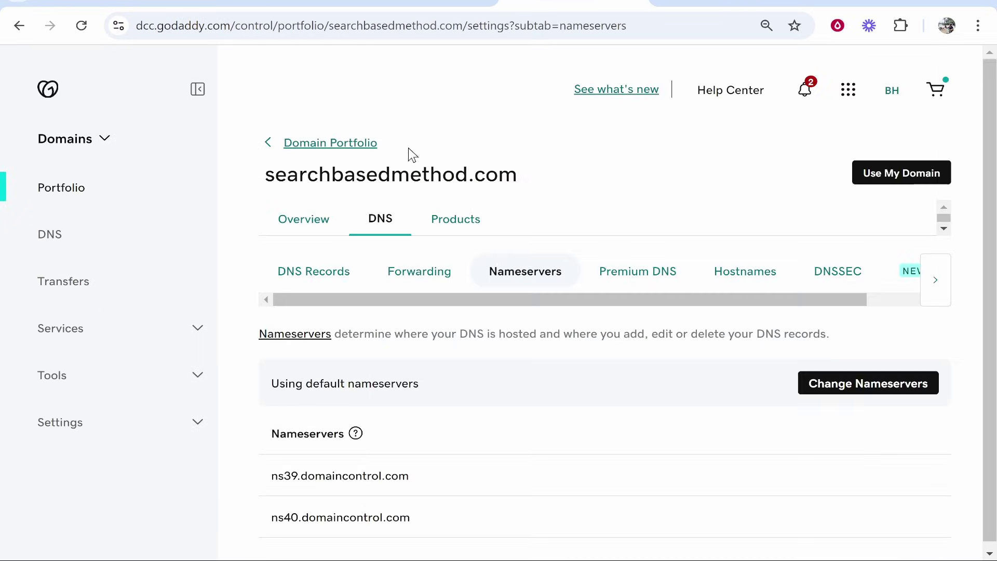
pyautogui.click(306, 272)
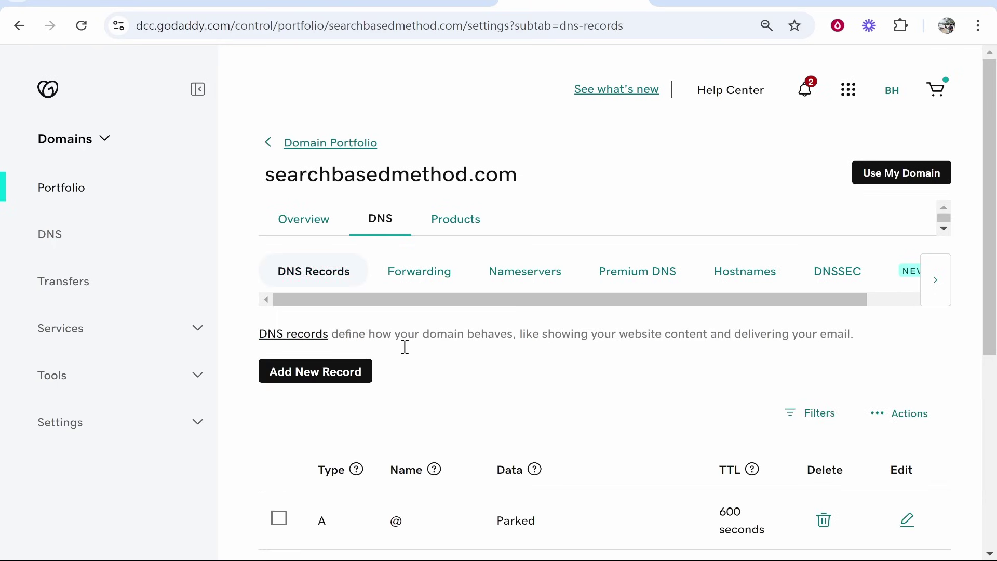
pyautogui.scroll(-6, 446, 356)
pyautogui.scroll(6, 443, 349)
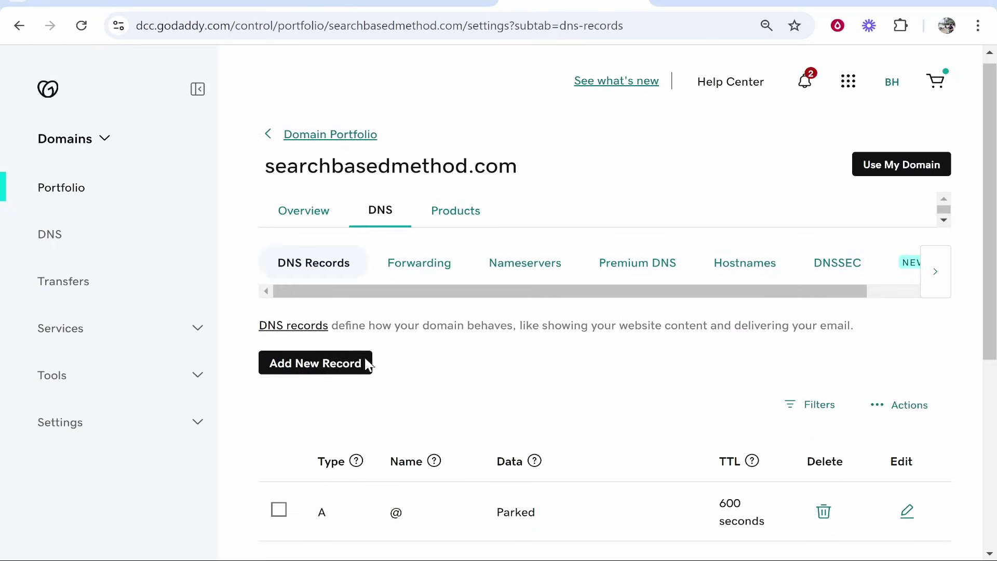
pyautogui.click(363, 360)
pyautogui.scroll(-3, 319, 394)
pyautogui.click(337, 302)
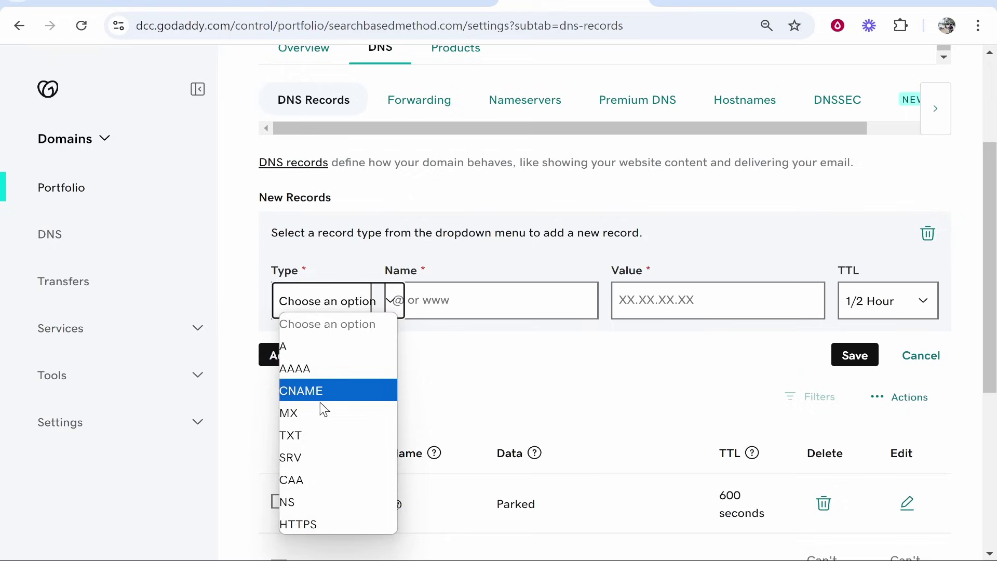
pyautogui.click(306, 437)
# Give the TXT record name @ and value MS=ms21742308, and save it.
pyautogui.click(476, 295)
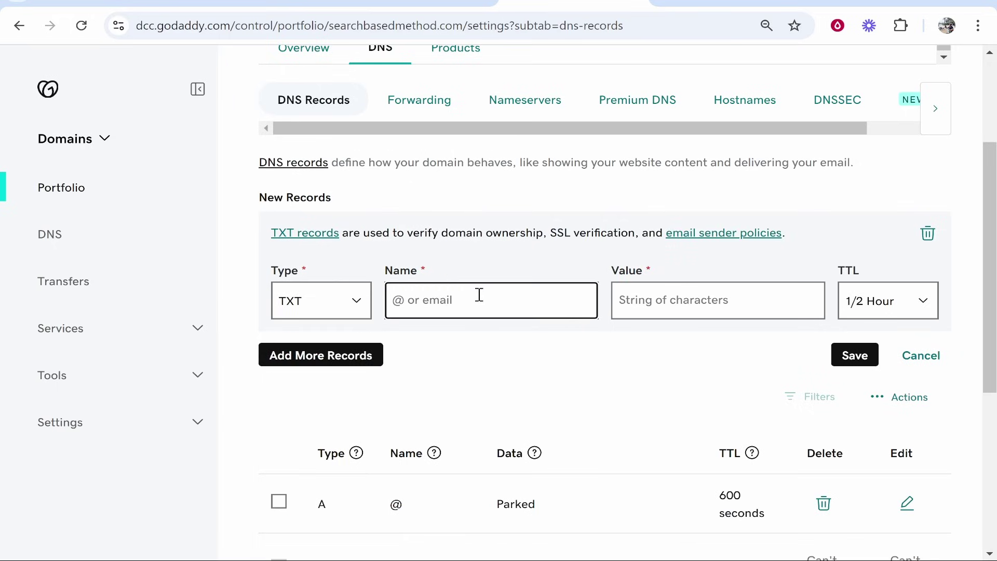
pyautogui.hotkey('ctrl', 'Tab')
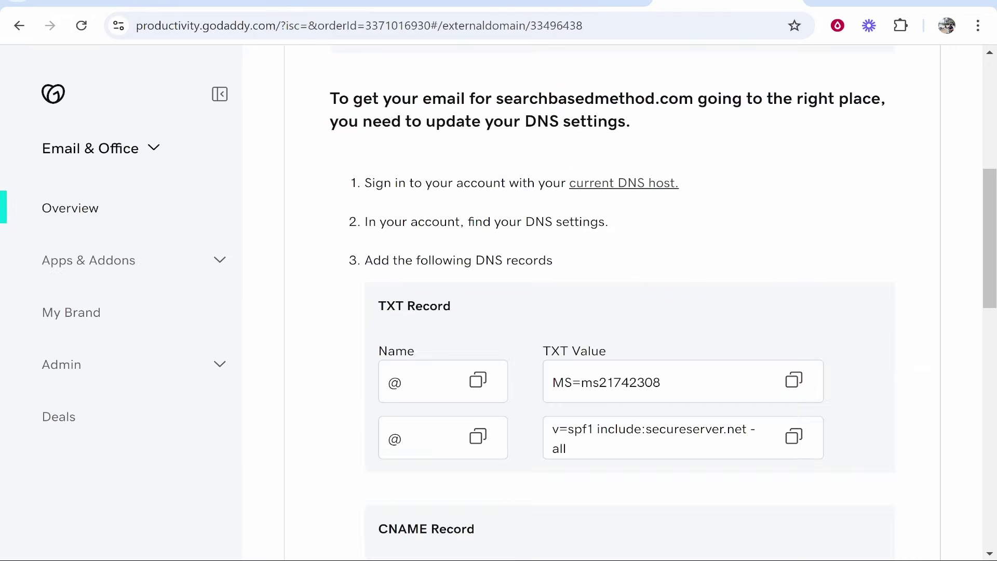
pyautogui.click(794, 380)
pyautogui.hotkey('ctrl', 'shift', 'Tab')
pyautogui.click(683, 300)
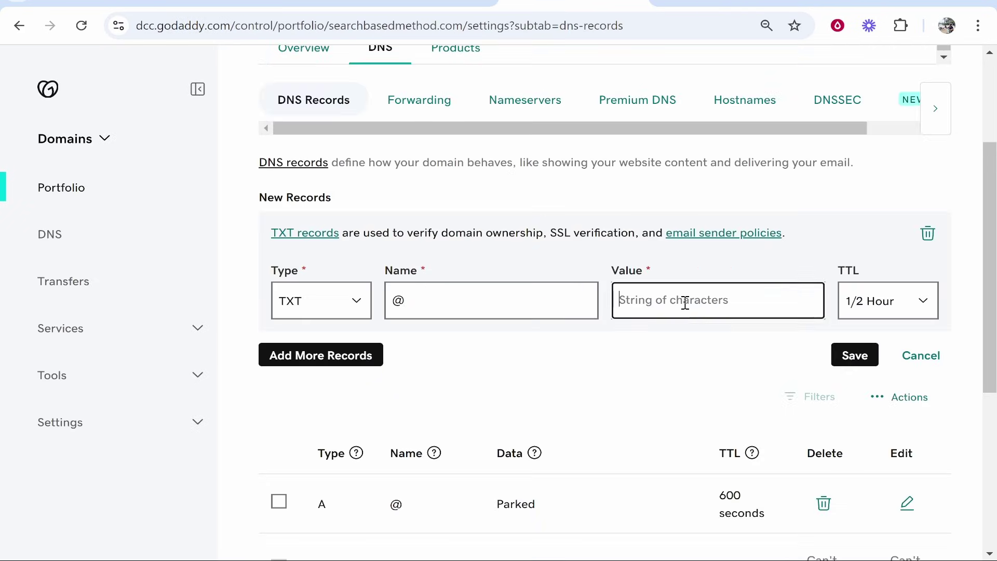
pyautogui.rightClick(683, 300)
pyautogui.click(748, 148)
pyautogui.click(834, 357)
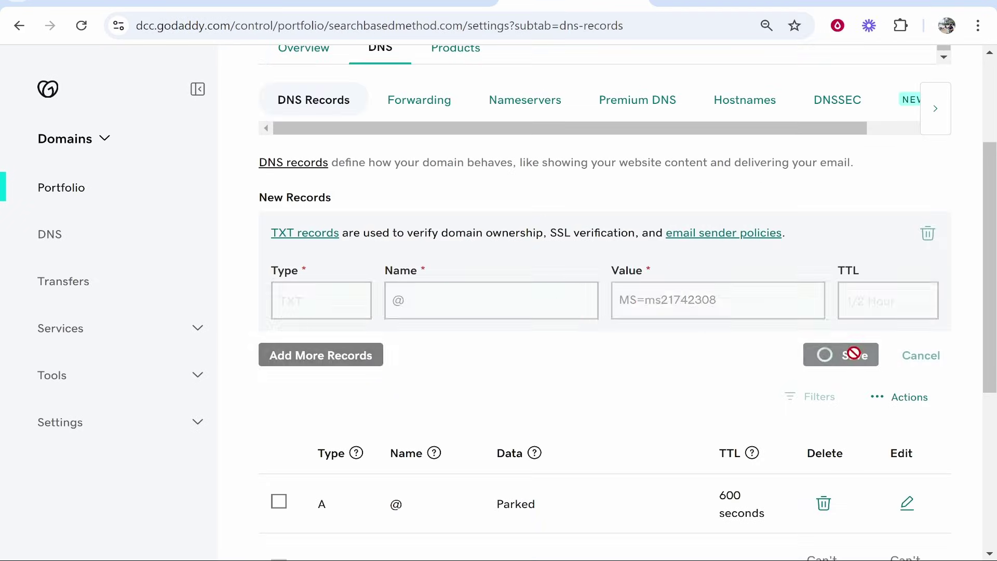
pyautogui.scroll(-4, 721, 228)
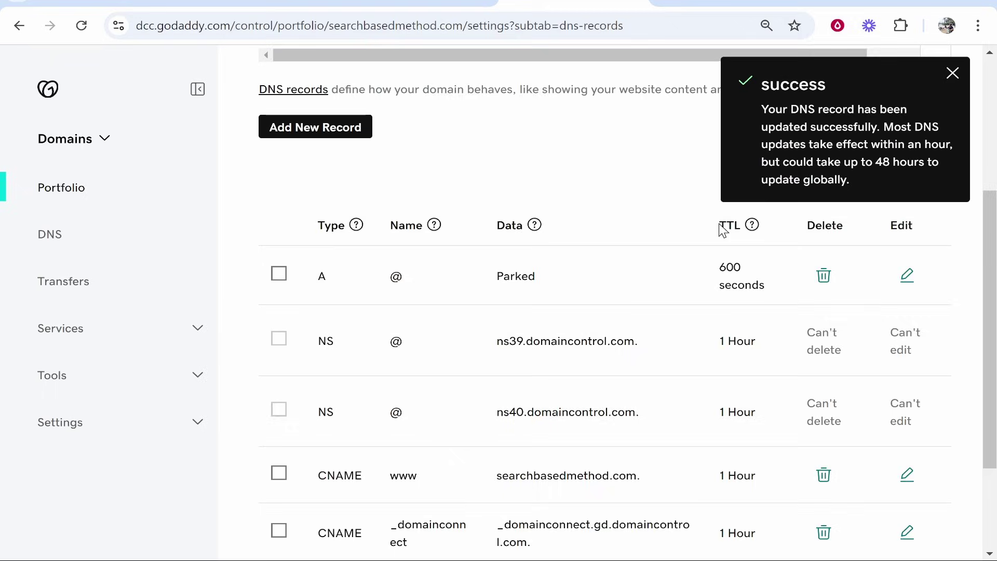
pyautogui.scroll(3, 681, 111)
# Add another TXT record named @.
pyautogui.click(339, 289)
pyautogui.scroll(-2, 362, 286)
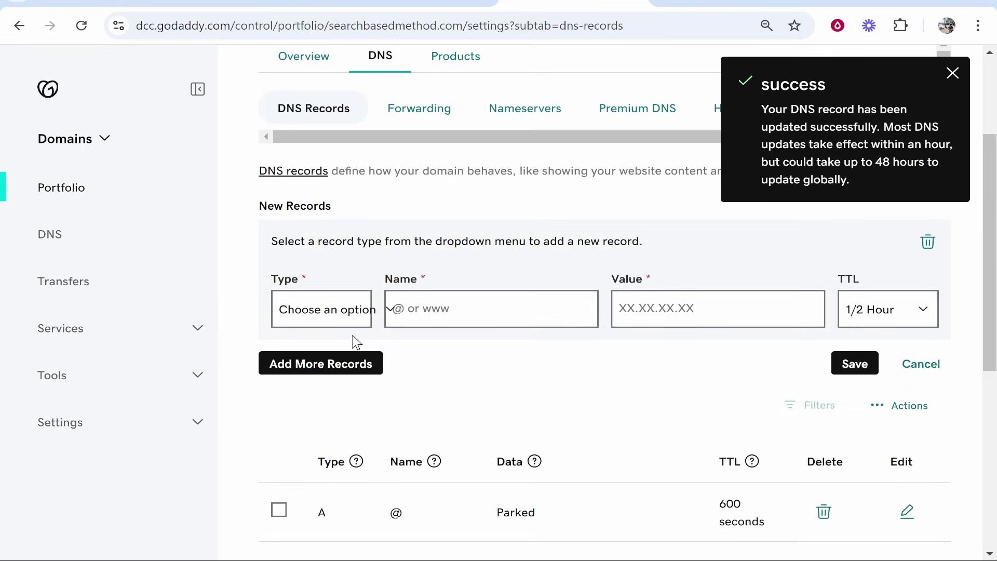
pyautogui.click(336, 311)
pyautogui.click(298, 447)
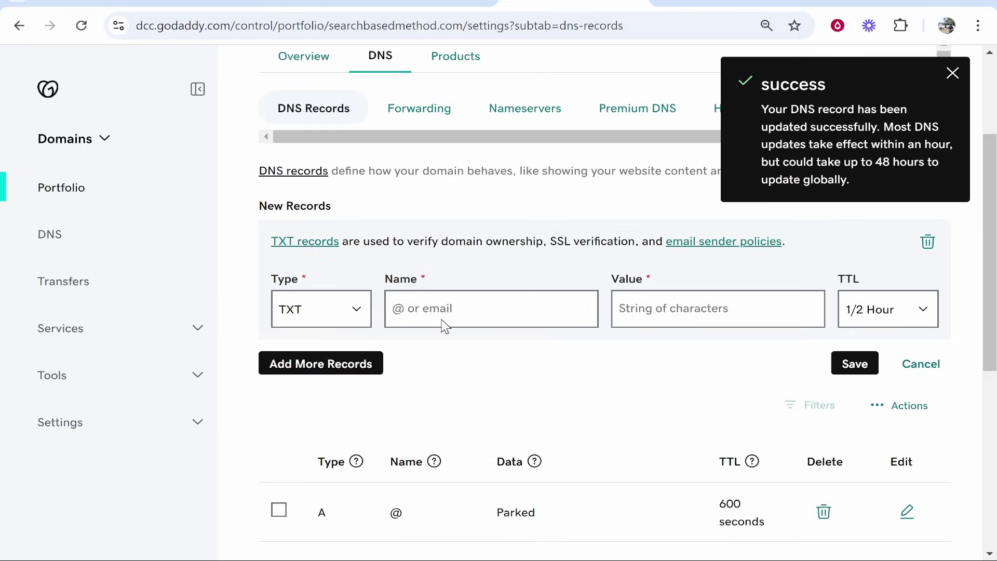
pyautogui.click(442, 313)
pyautogui.write('@')
# Set its value to v=spf1 include:secureserver.net -all and save the record.
pyautogui.hotkey('ctrl', 'Tab')
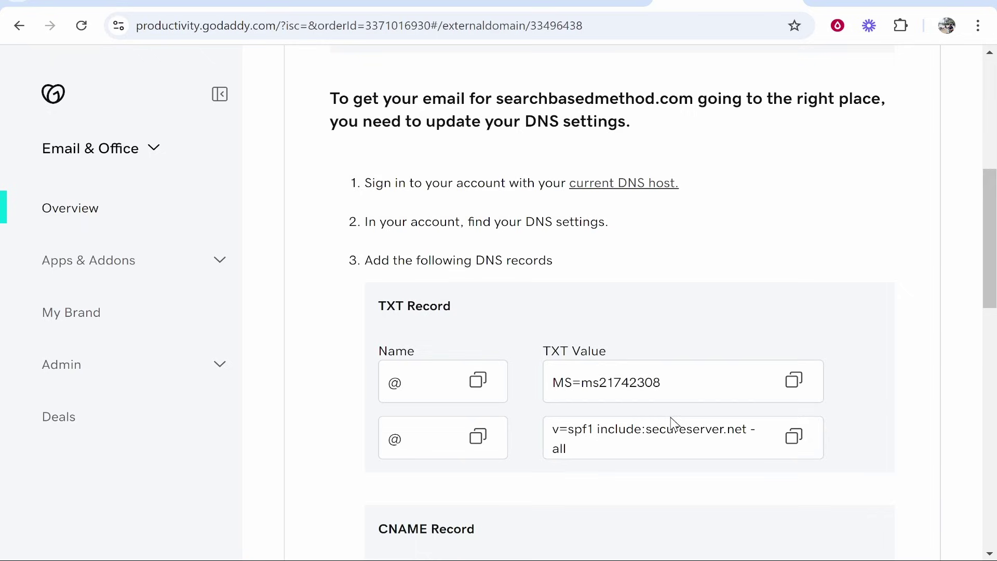
pyautogui.click(794, 438)
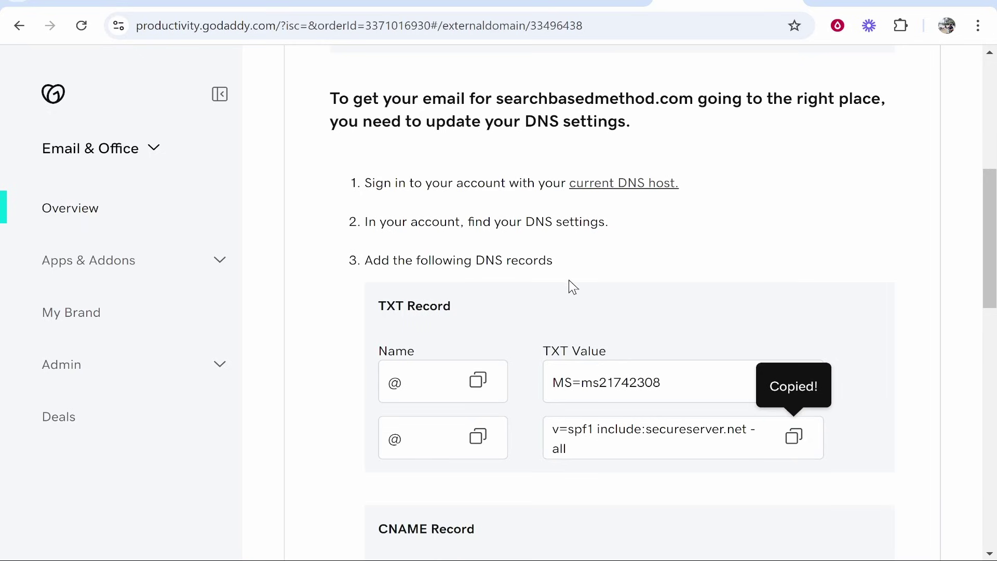
pyautogui.click(573, 0)
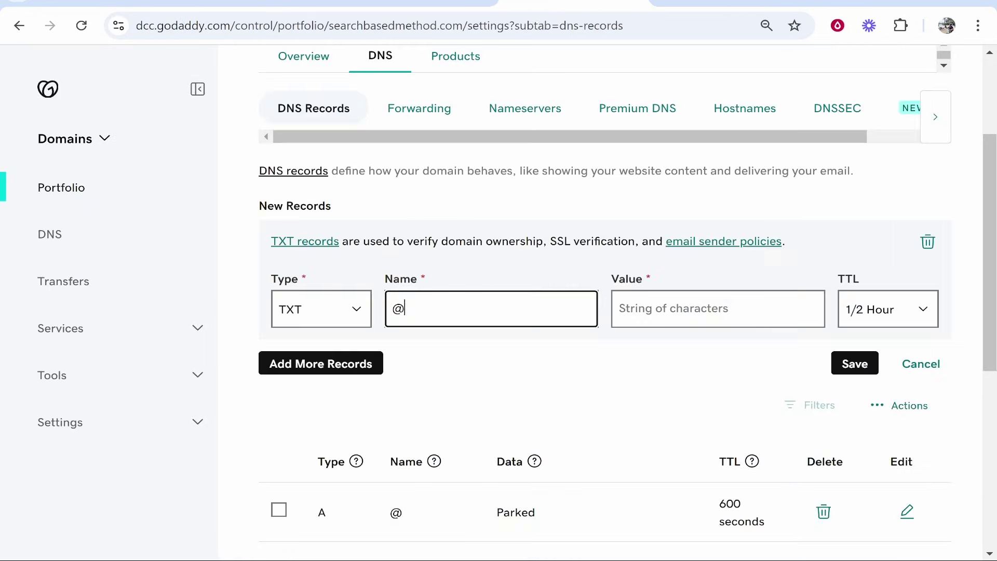
pyautogui.click(728, 316)
pyautogui.hotkey('ctrl', 'v')
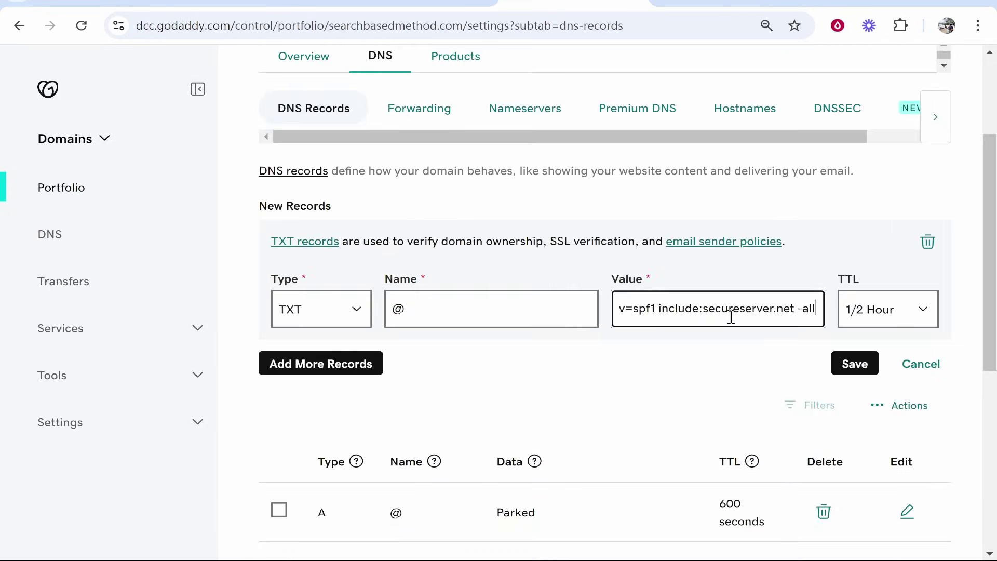
pyautogui.click(846, 363)
# Confirm and verify the SPF TXT record update in GoDaddy's DNS.
pyautogui.moveTo(271, 238); pyautogui.dragTo(34, 233)
pyautogui.click(140, 235)
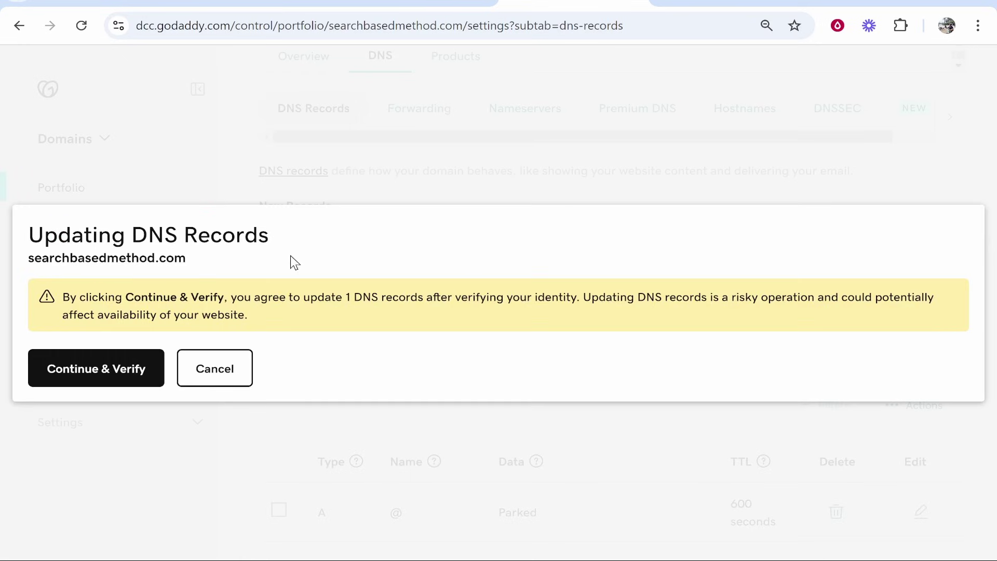
pyautogui.click(96, 368)
# Dismiss the success notice and scroll the setup instructions to the remaining CNAME and MX records.
pyautogui.click(664, 4)
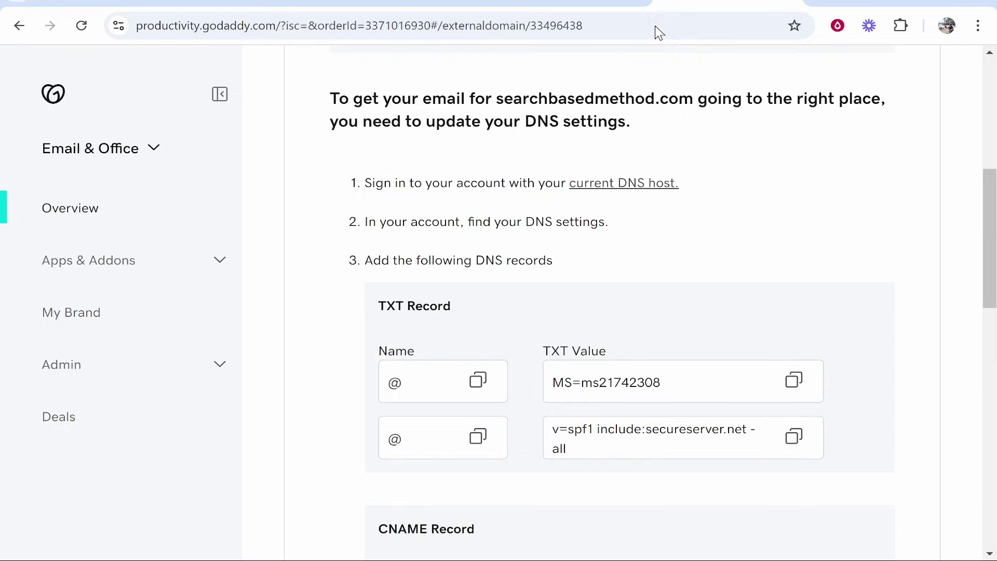
pyautogui.scroll(-5, 434, 291)
pyautogui.scroll(-2, 445, 261)
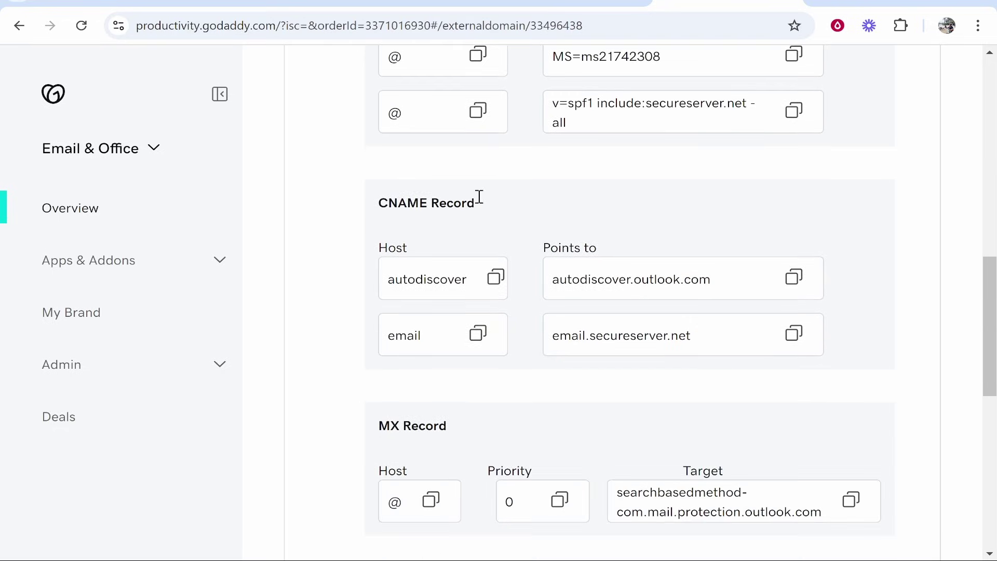
pyautogui.scroll(-3, 455, 268)
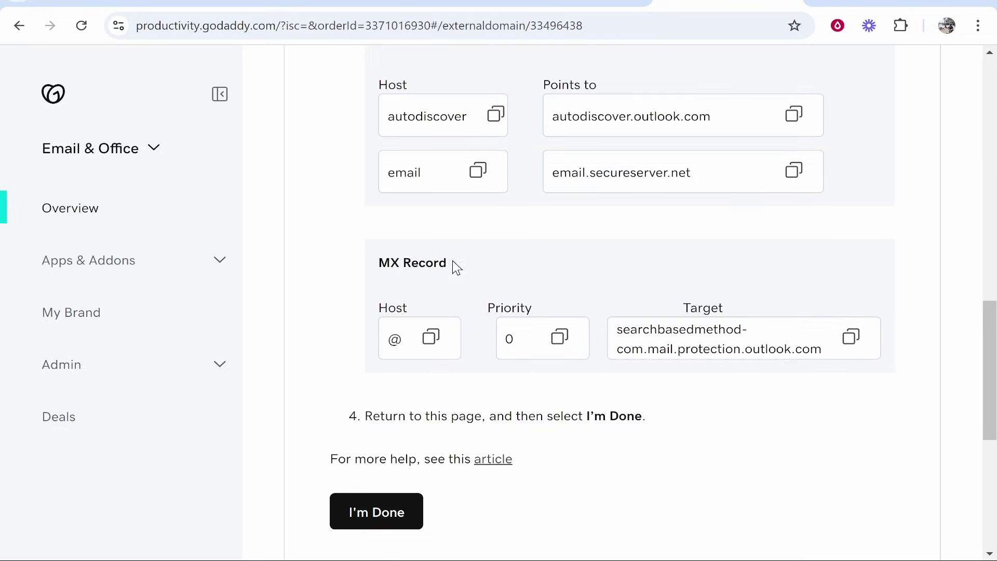
pyautogui.hotkey('ctrl', 'shift', 'Tab')
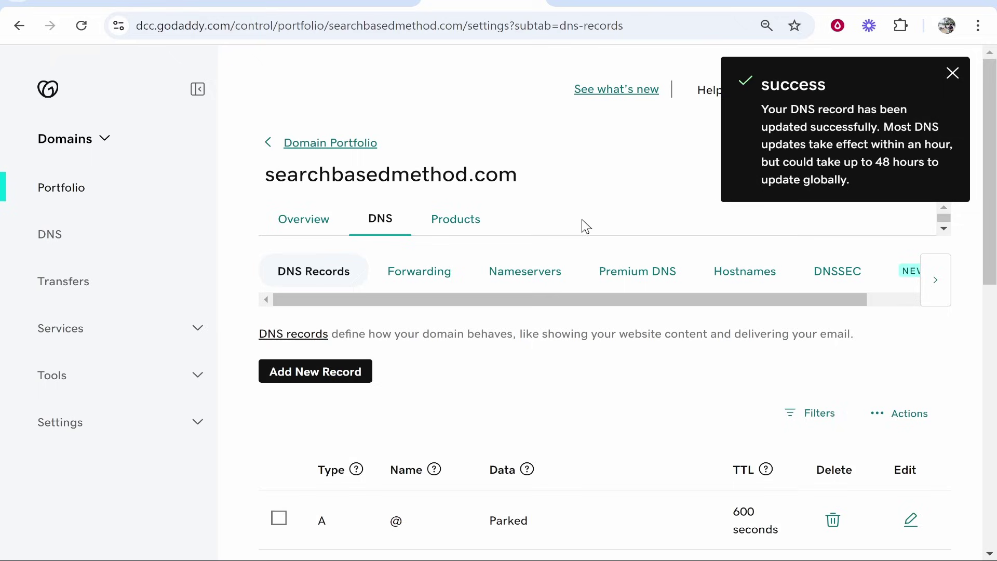
pyautogui.click(952, 73)
pyautogui.scroll(-3, 443, 255)
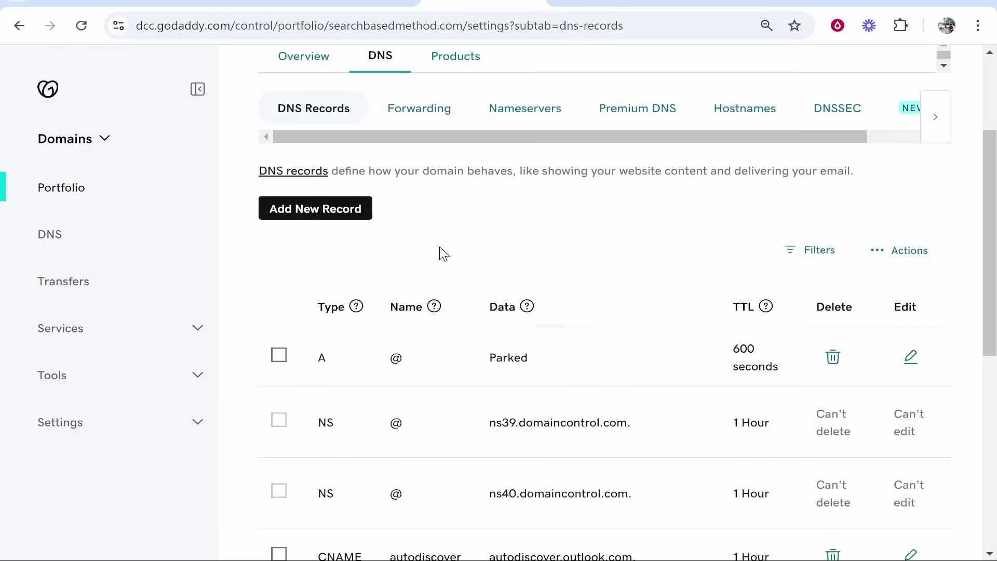
pyautogui.click(613, 4)
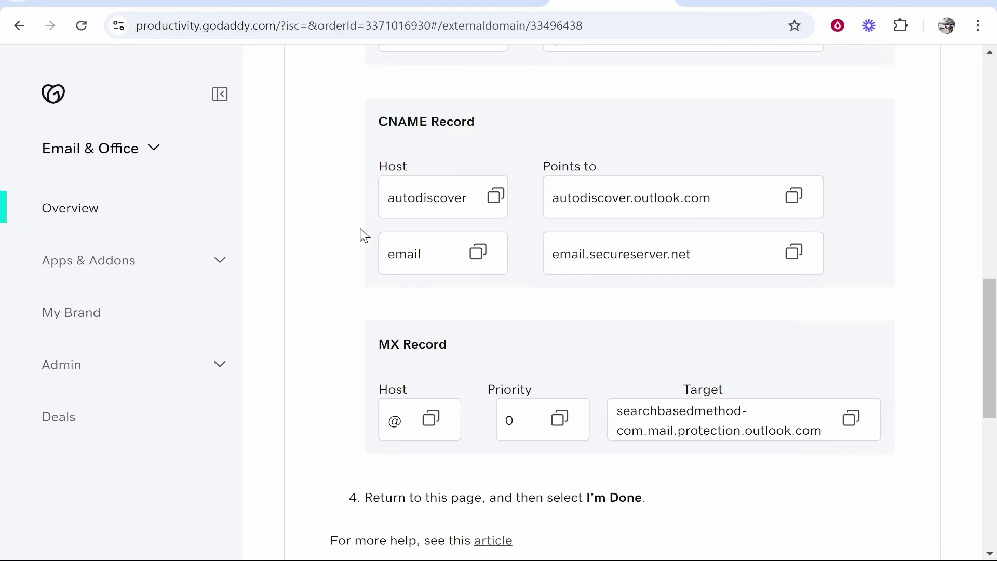
pyautogui.scroll(-4, 368, 238)
# Report all DNS records added, then review the 'We've finished setting up your email' page down to Sign In.
pyautogui.click(373, 352)
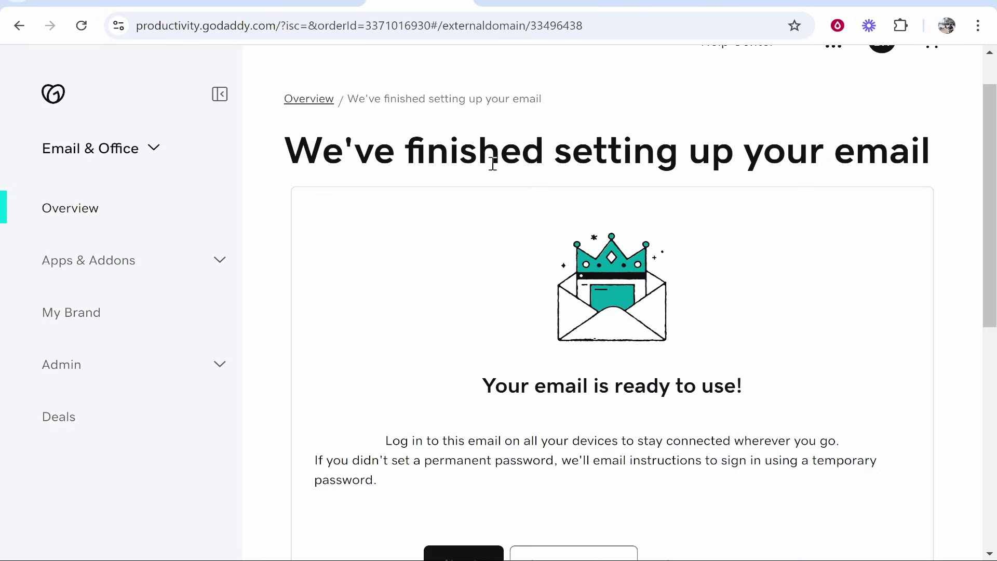
pyautogui.moveTo(287, 151); pyautogui.dragTo(921, 146)
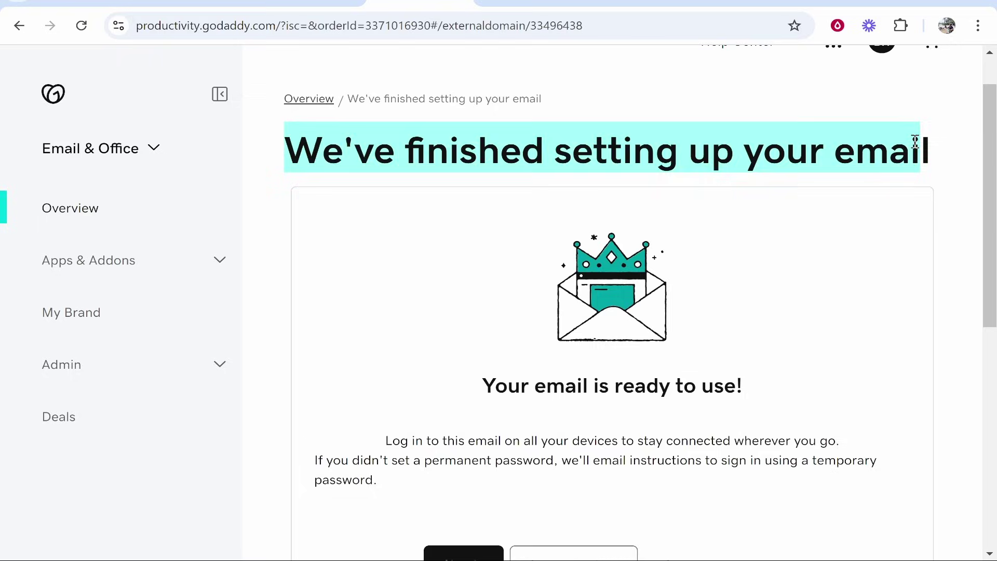
pyautogui.click(713, 154)
pyautogui.scroll(-1, 534, 179)
pyautogui.scroll(-3, 535, 180)
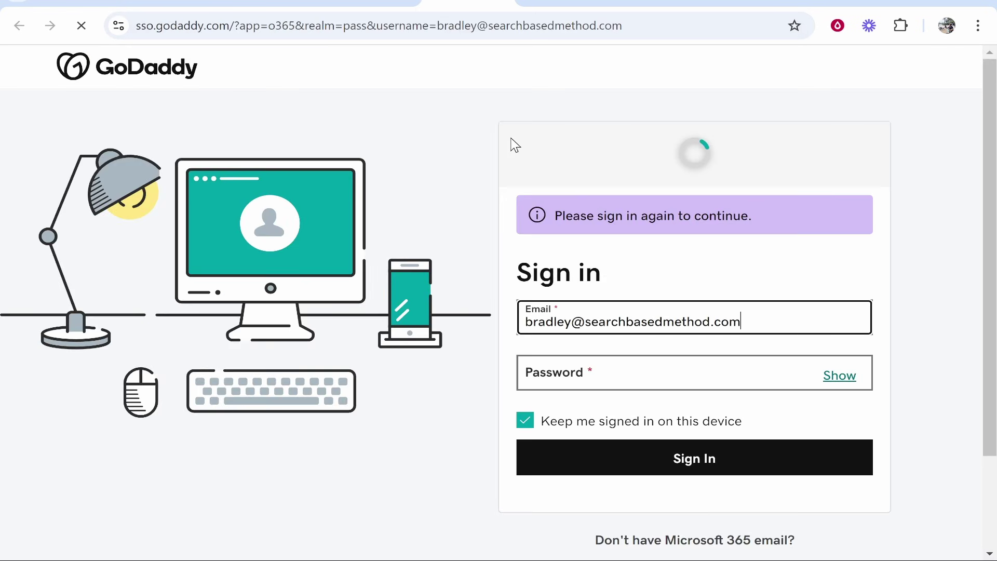
# Sign in to the new searchbasedmethod.com mailbox using the browser's saved password.
pyautogui.click(604, 367)
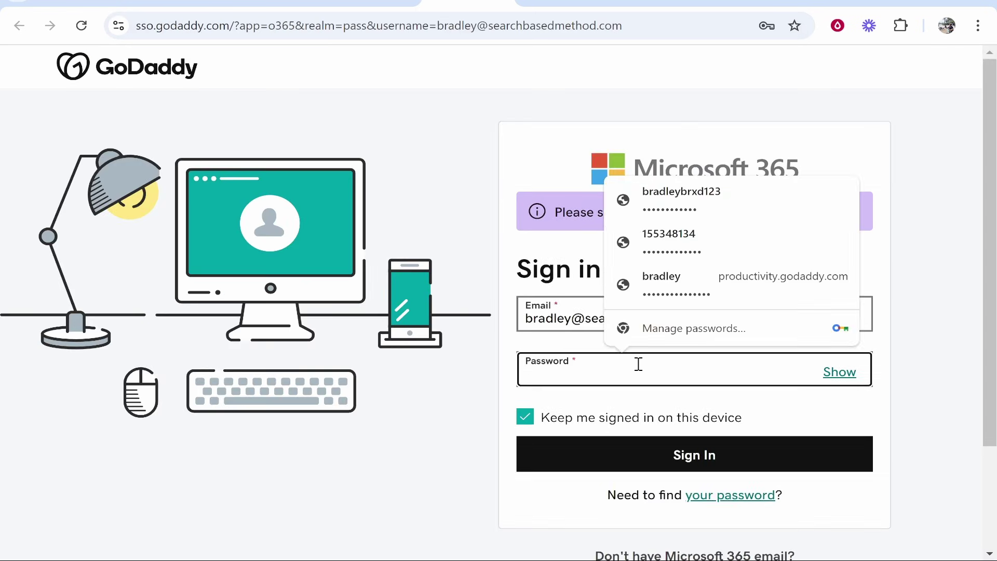
pyautogui.click(763, 299)
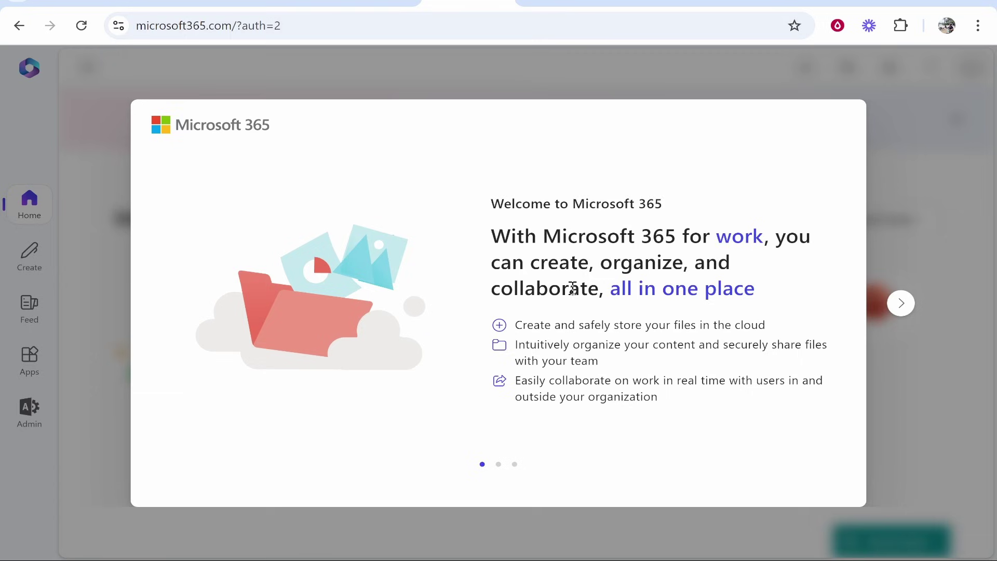
# Dismiss the Microsoft 365 welcome carousel and finish the three-step tour.
pyautogui.click(900, 302)
pyautogui.click(901, 302)
pyautogui.click(903, 307)
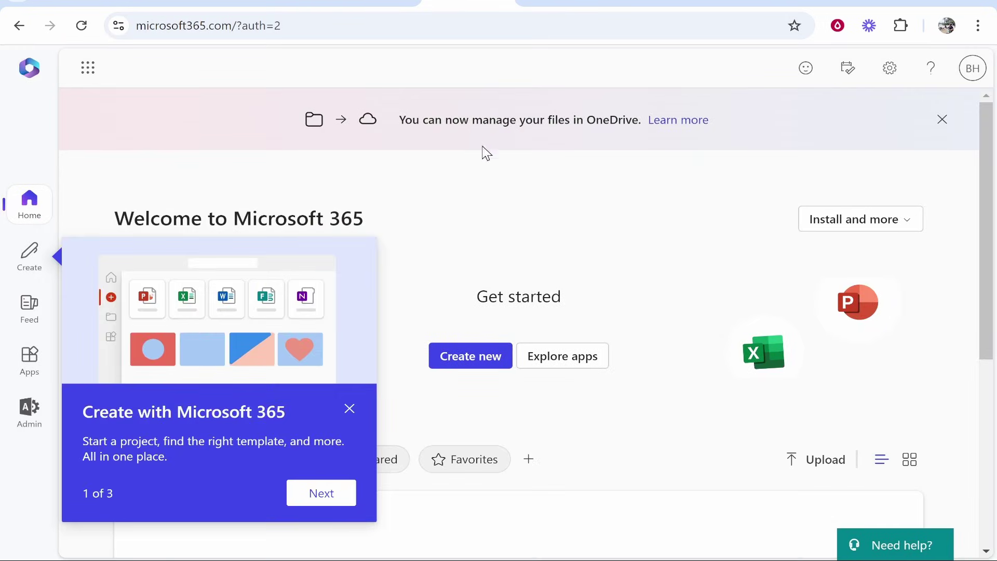
pyautogui.click(322, 493)
pyautogui.click(322, 524)
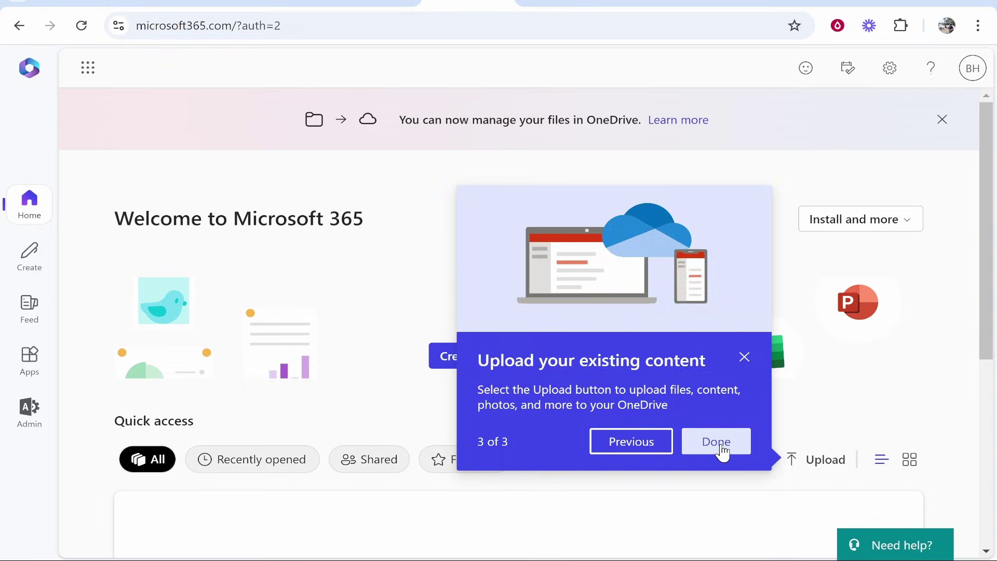
pyautogui.click(716, 506)
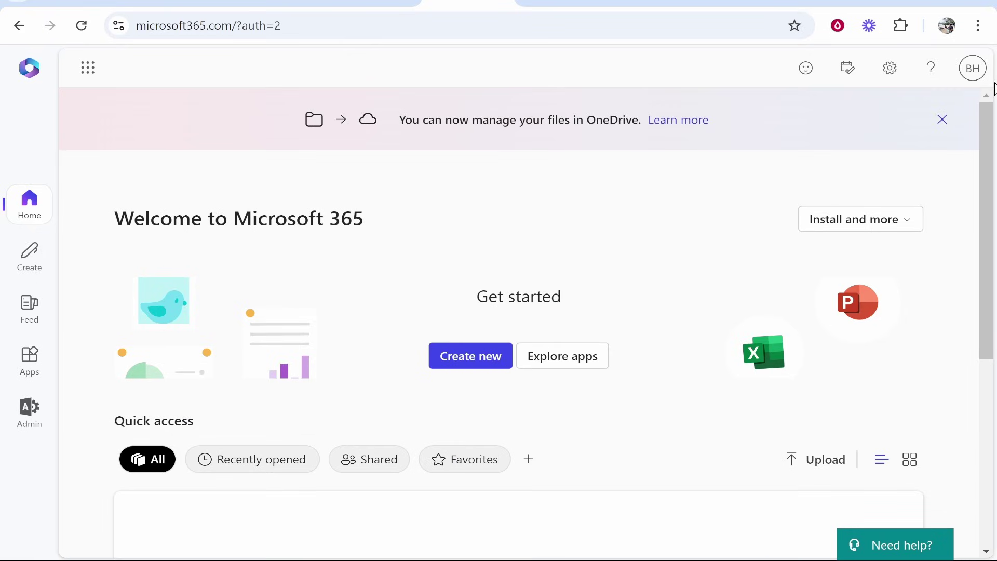
# Check the signed-in account under the BH avatar, then close the panel and scroll the home page.
pyautogui.click(981, 72)
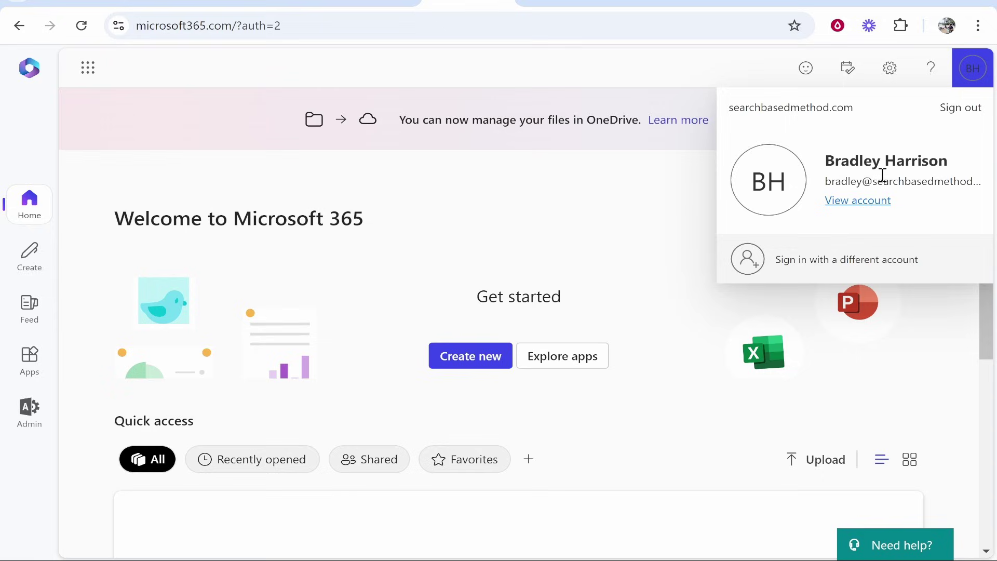
pyautogui.click(516, 254)
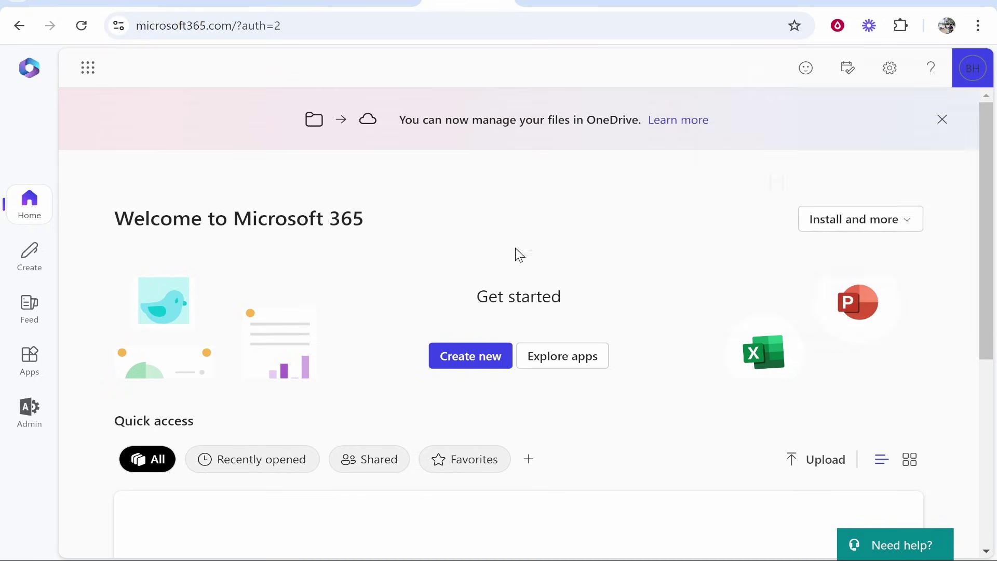
pyautogui.scroll(-2, 545, 258)
pyautogui.scroll(-1, 573, 262)
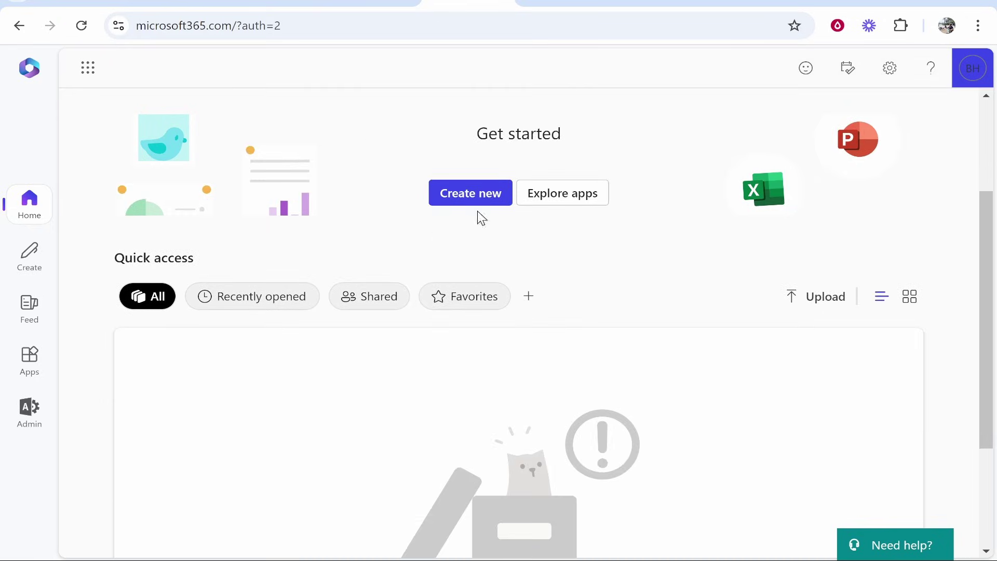
pyautogui.click(9, 254)
# Launch Outlook to the empty inbox, confirm the BH account, and return to the GoDaddy tab.
pyautogui.click(90, 71)
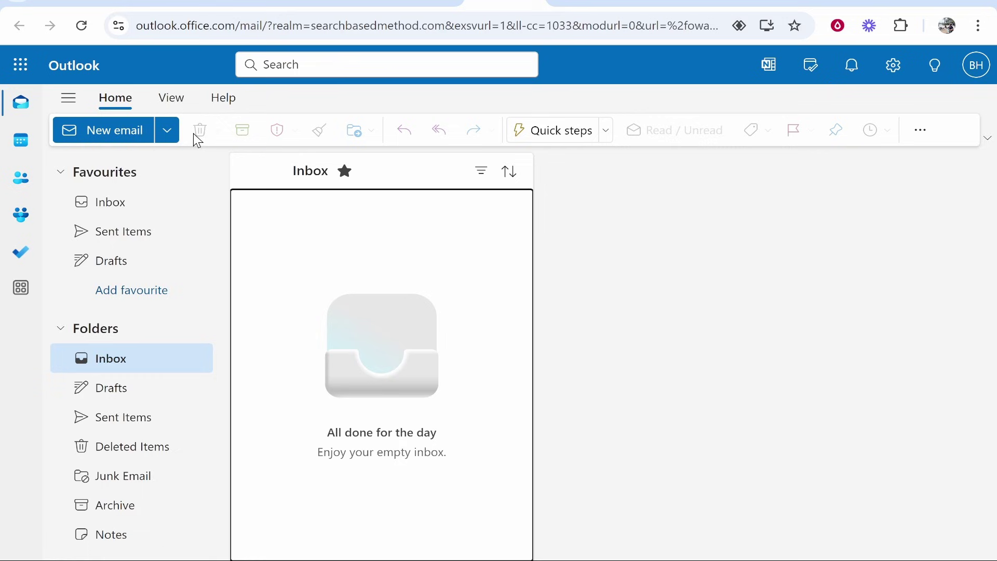
pyautogui.click(968, 76)
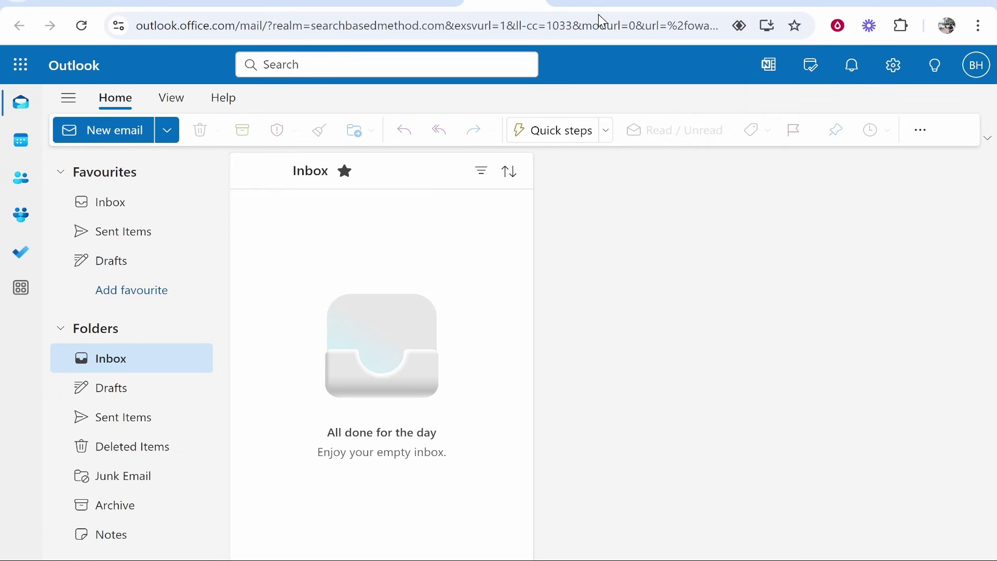
pyautogui.click(333, 4)
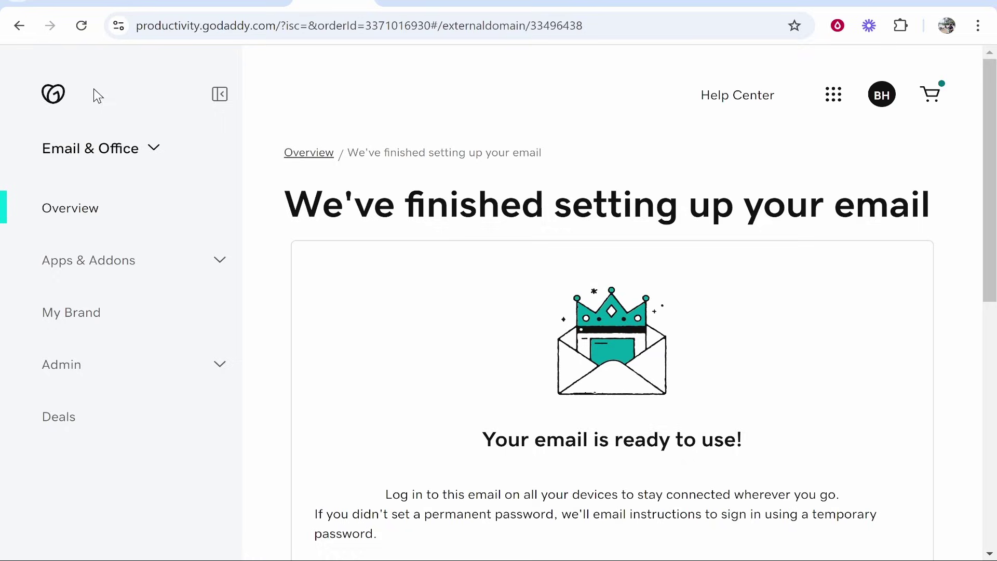
# Go to GoDaddy's products page, recheck the Outlook inbox's account, then open My Account navigation.
pyautogui.click(53, 93)
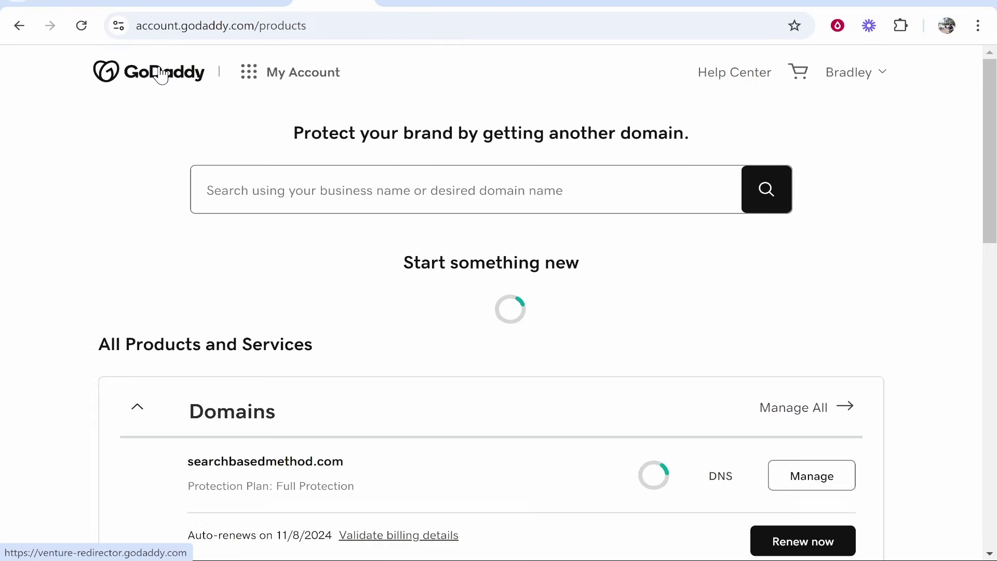
pyautogui.click(504, 4)
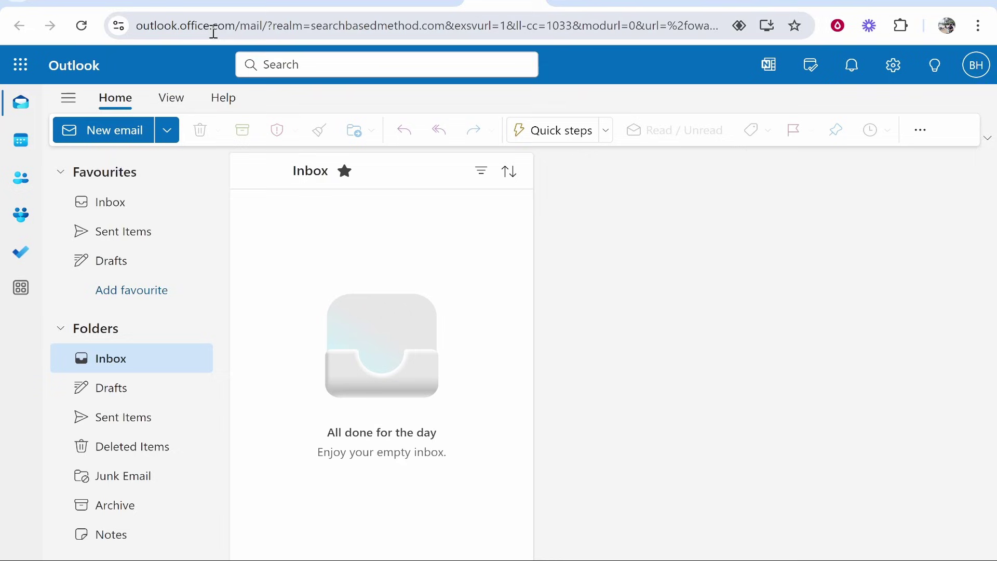
pyautogui.click(976, 65)
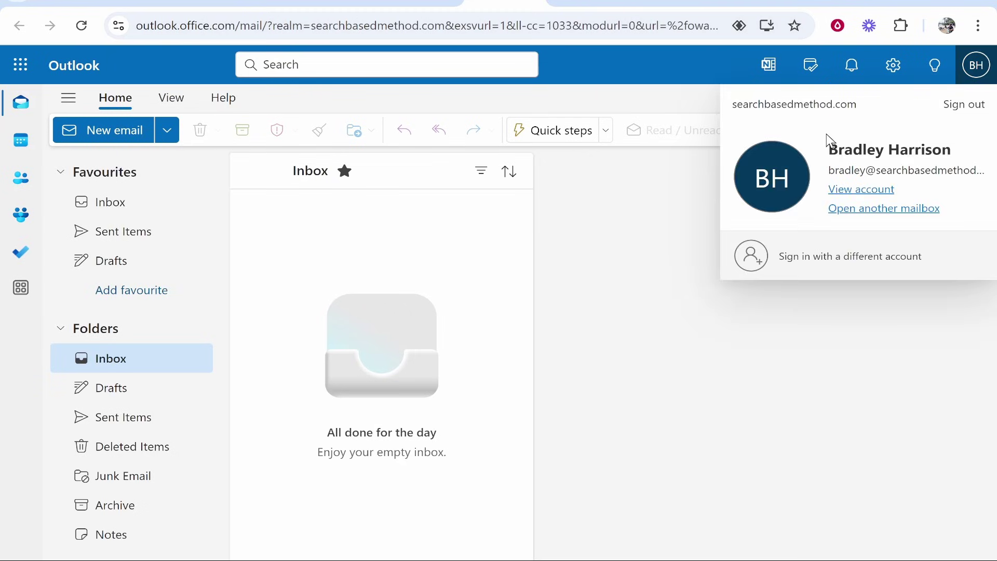
pyautogui.click(332, 4)
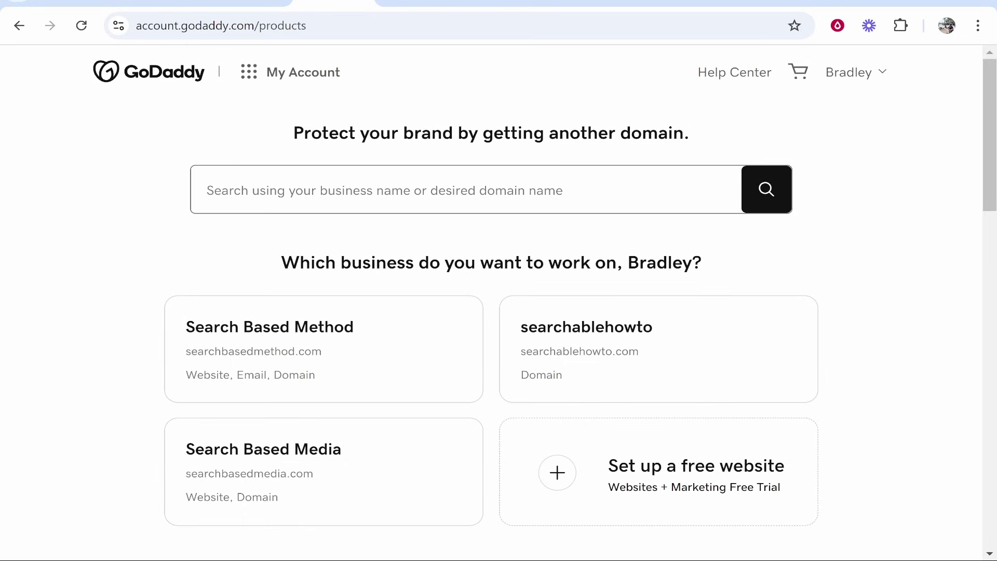
pyautogui.click(274, 77)
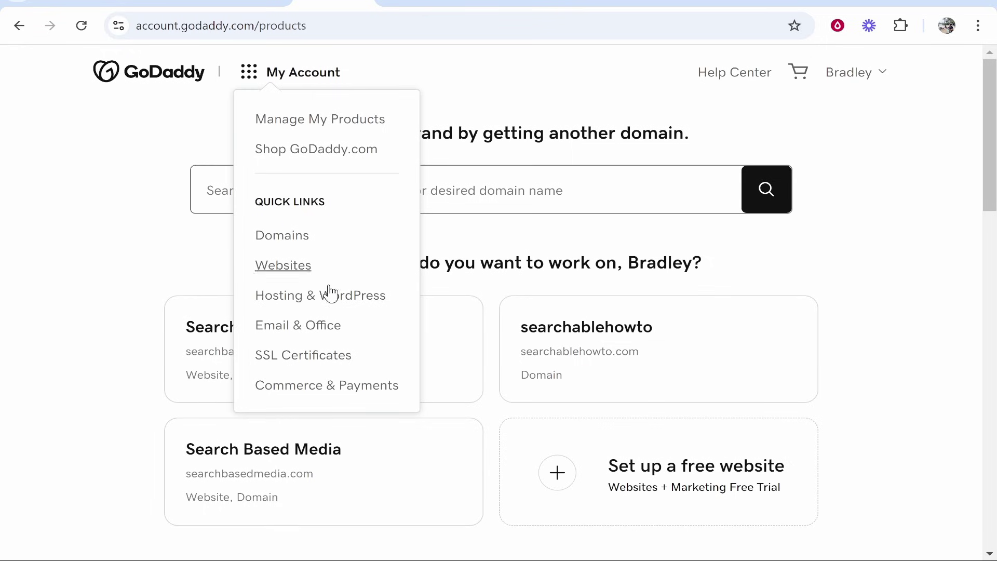
# Review the Email & Office overview's 0/4 Setup Checklist and open the Sign in to email card.
pyautogui.click(284, 329)
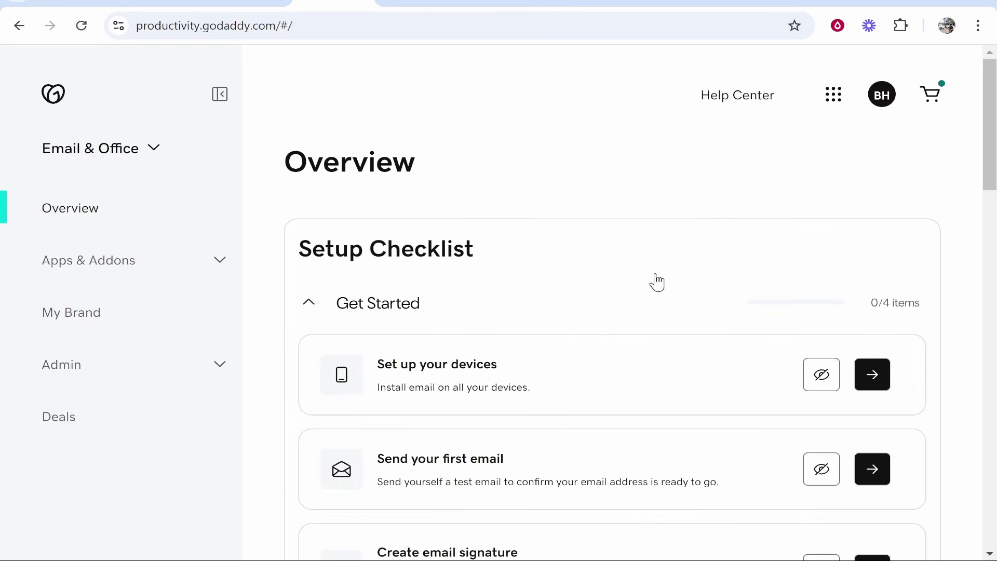
pyautogui.scroll(-10, 657, 282)
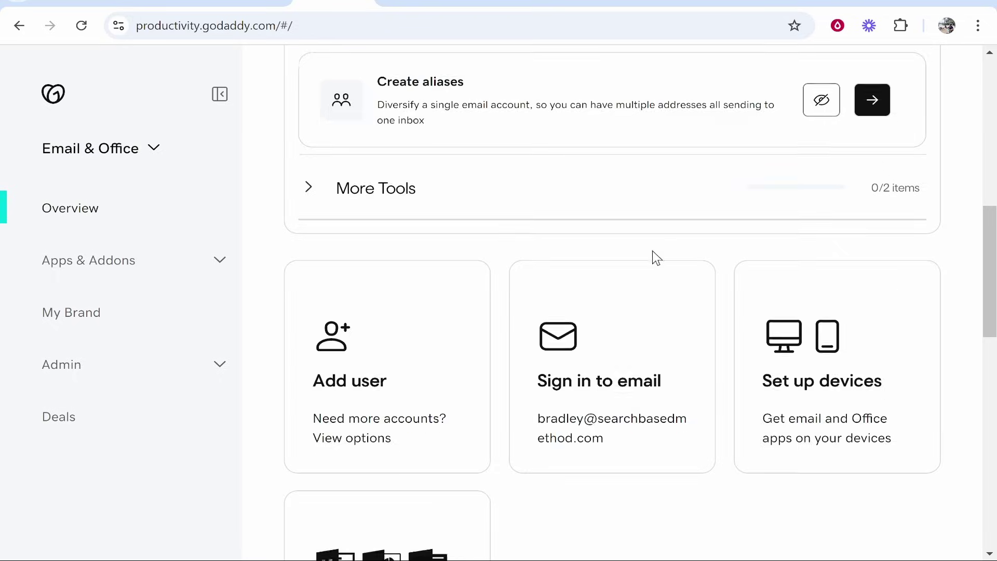
pyautogui.scroll(-4, 602, 269)
pyautogui.scroll(2, 618, 198)
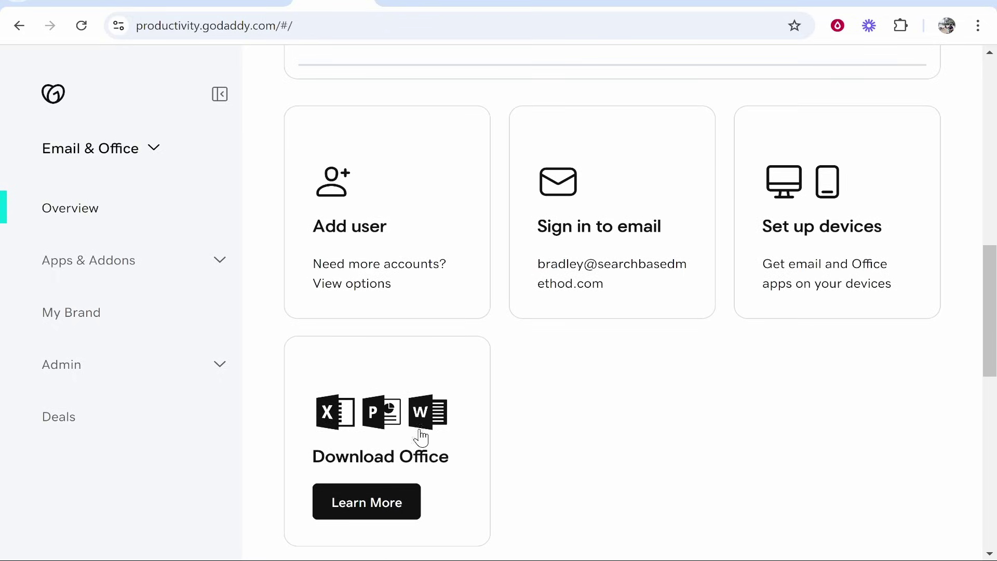
pyautogui.scroll(-4, 418, 438)
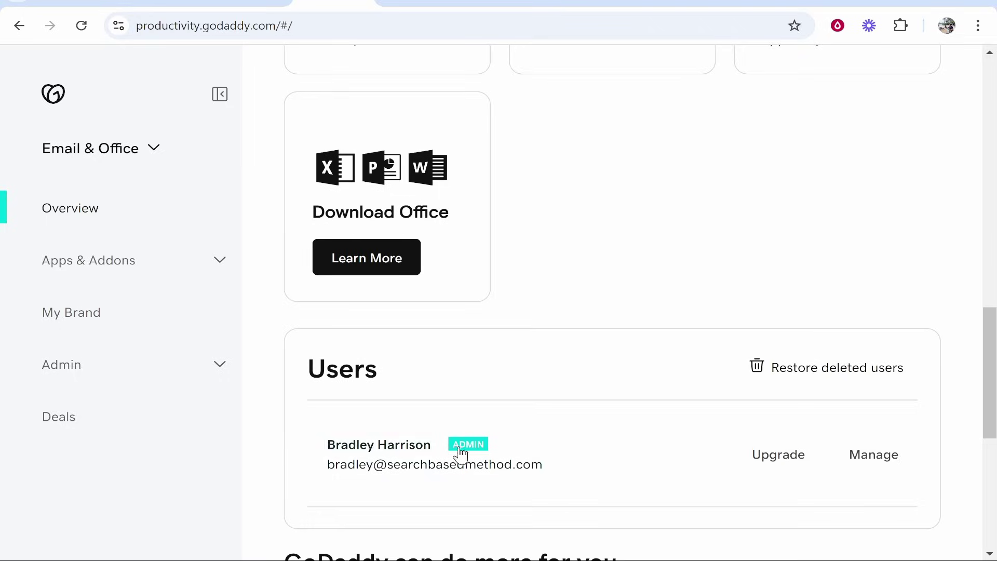
pyautogui.scroll(-1, 468, 450)
pyautogui.scroll(5, 472, 448)
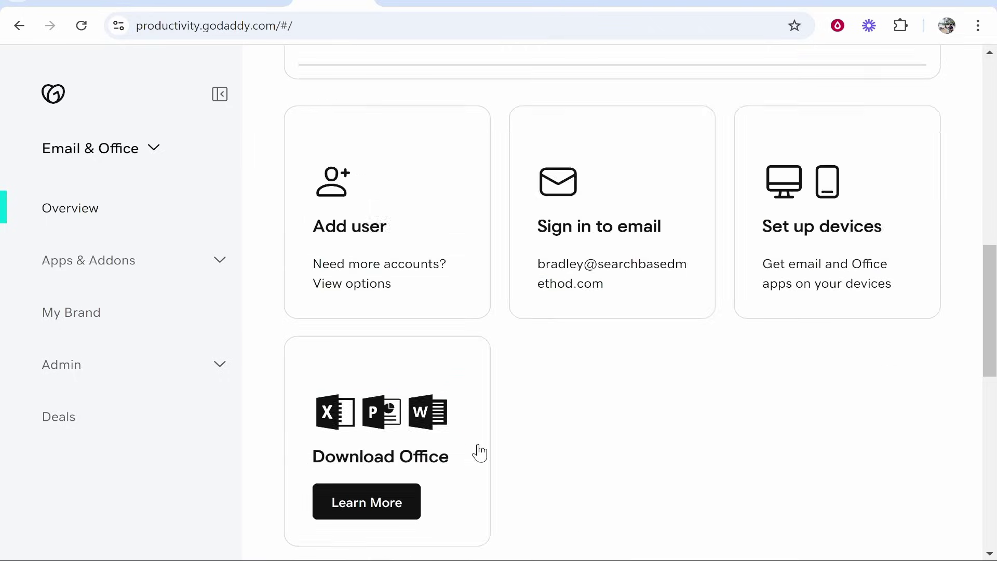
pyautogui.click(589, 232)
pyautogui.scroll(12, 589, 211)
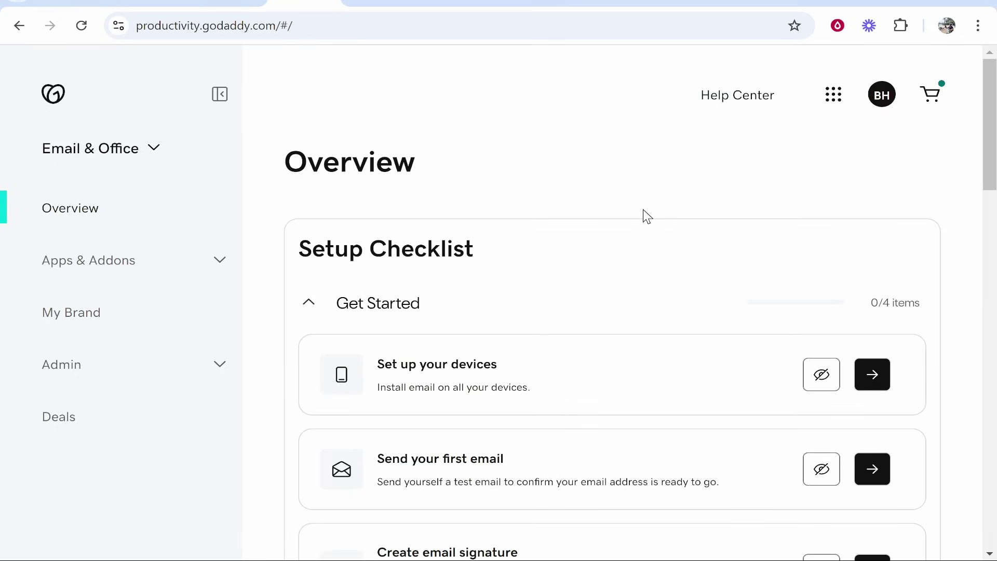